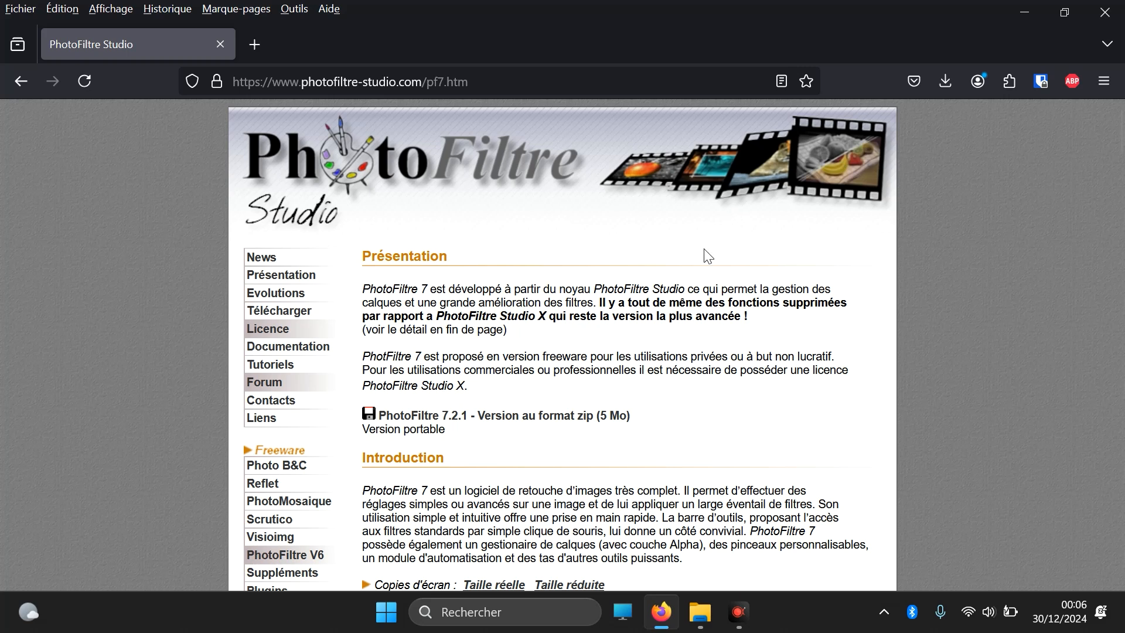
- Download the portable PhotoFiltre 7.2.1 zip version from the page and minimise the browser window
scroll(707, 256, down, 2)
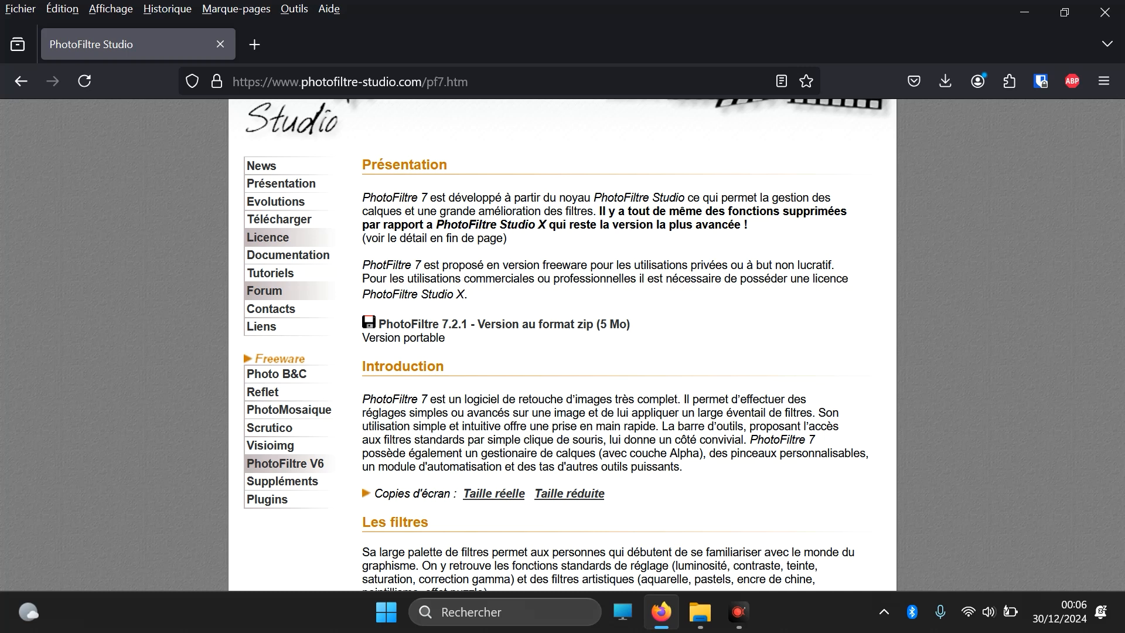
click(451, 333)
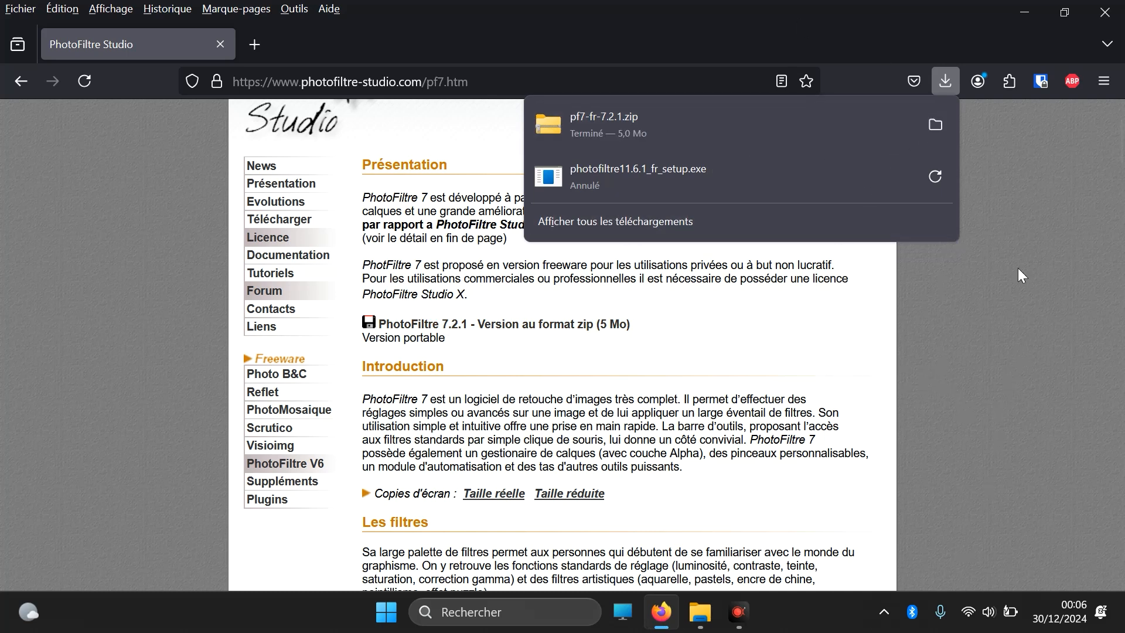
click(1029, 7)
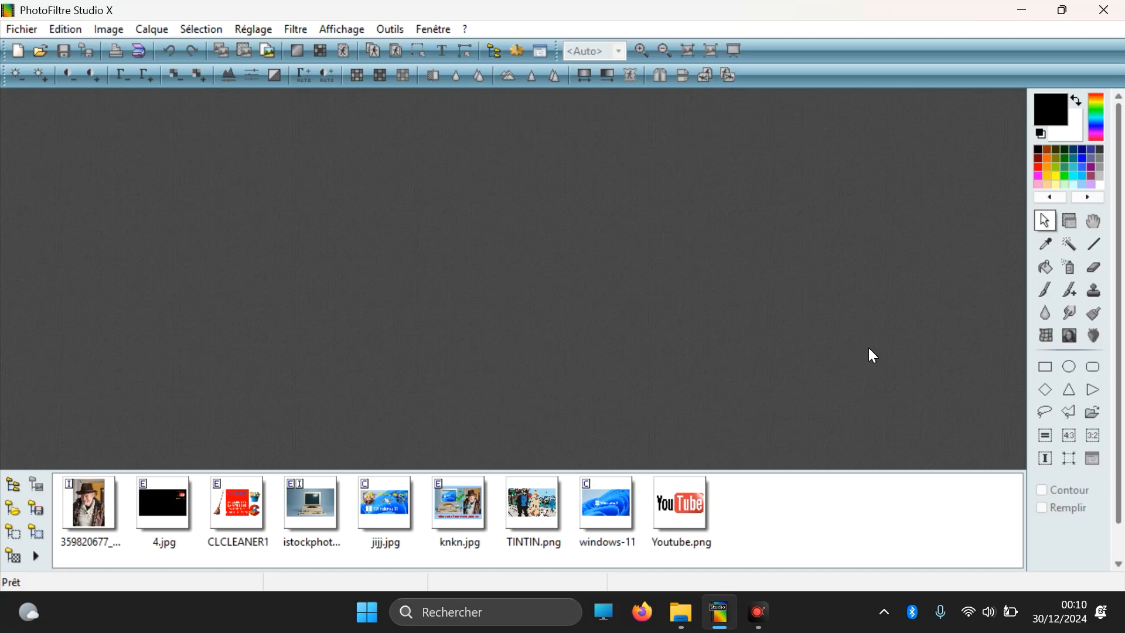
- Open the TINTIN image from the Images folder
click(38, 54)
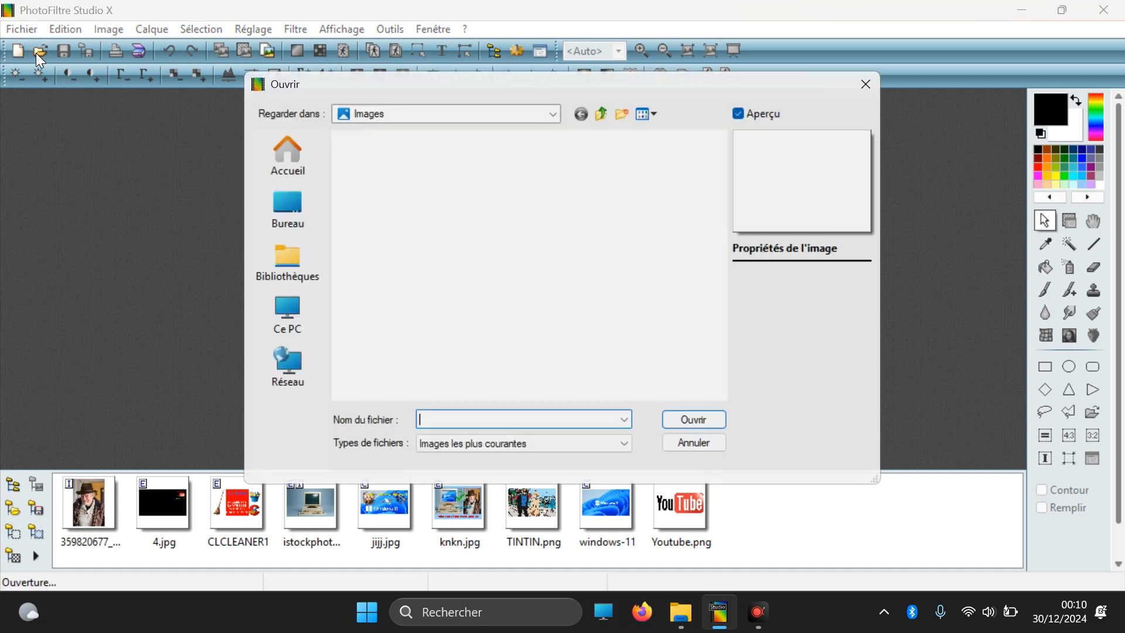
scroll(487, 222, down, 3)
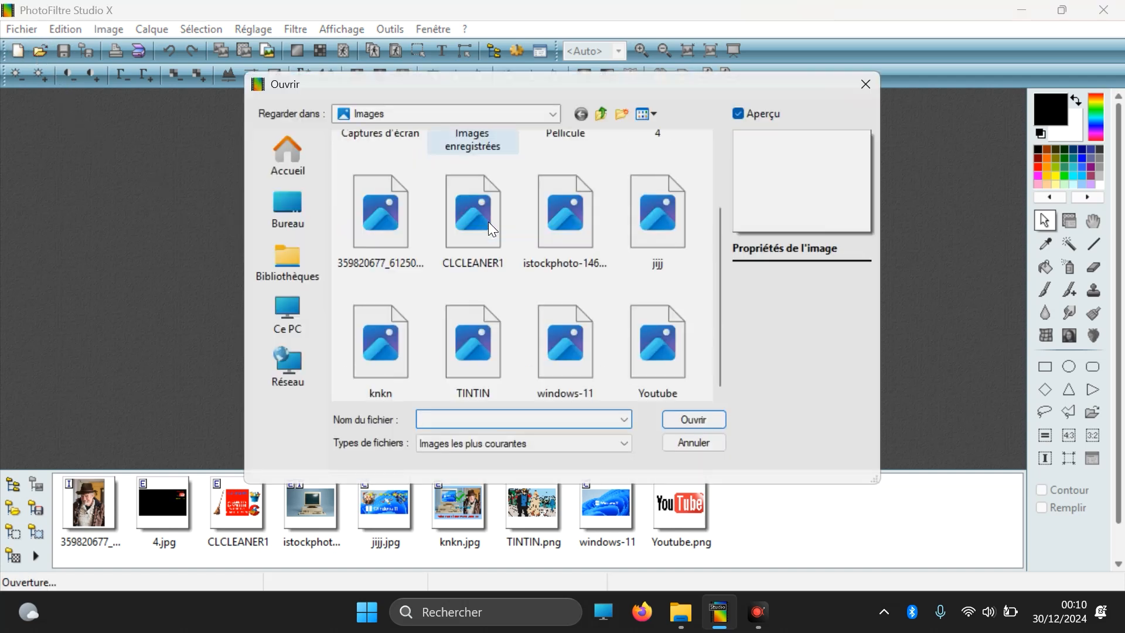
double_click(494, 324)
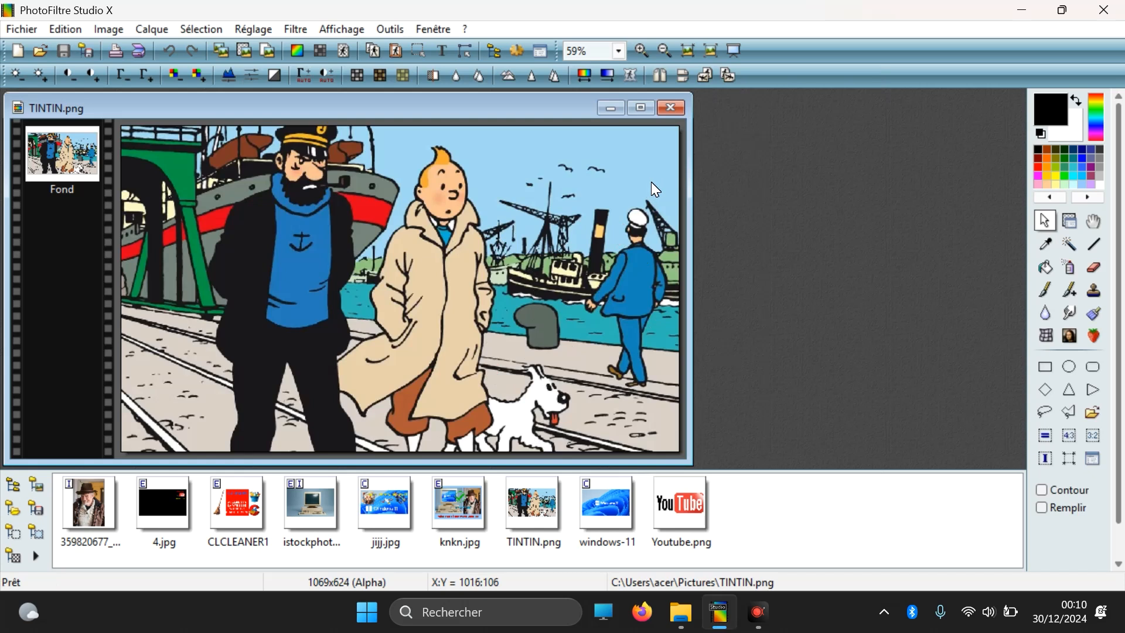
- Rotate the TINTIN image by 90° four times to complete a full turn
click(710, 76)
click(712, 75)
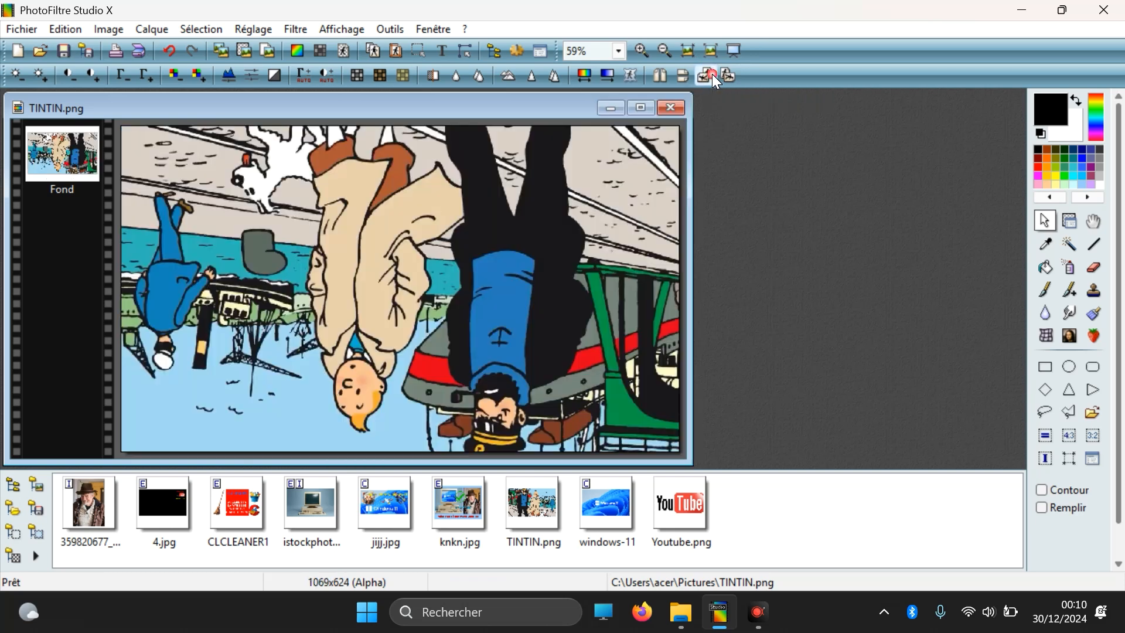
click(712, 75)
click(712, 75)
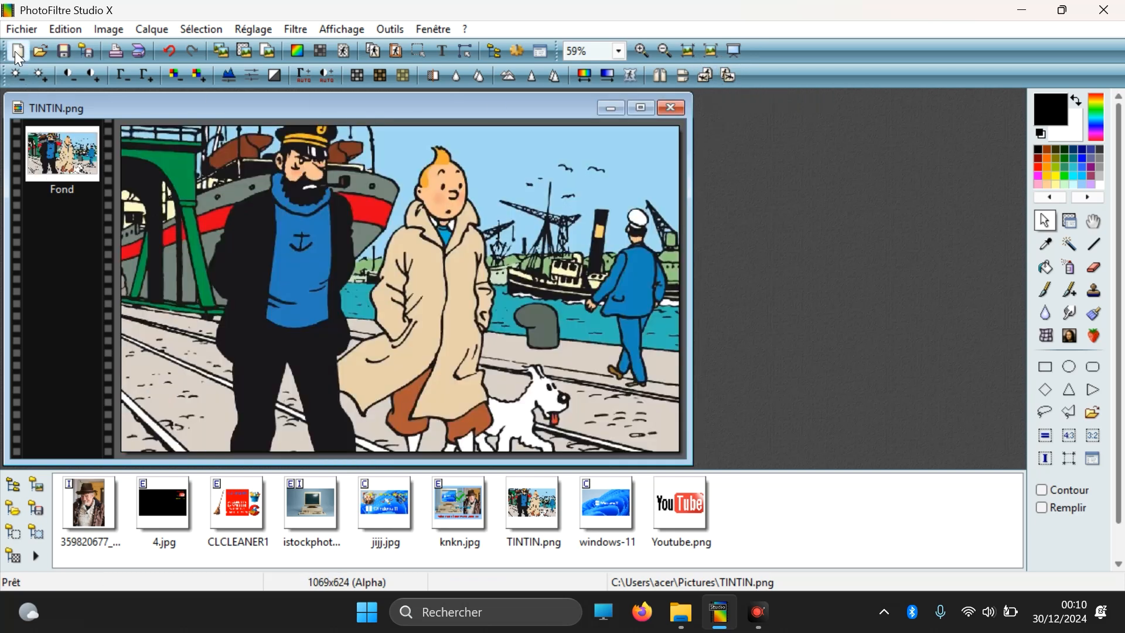
click(22, 30)
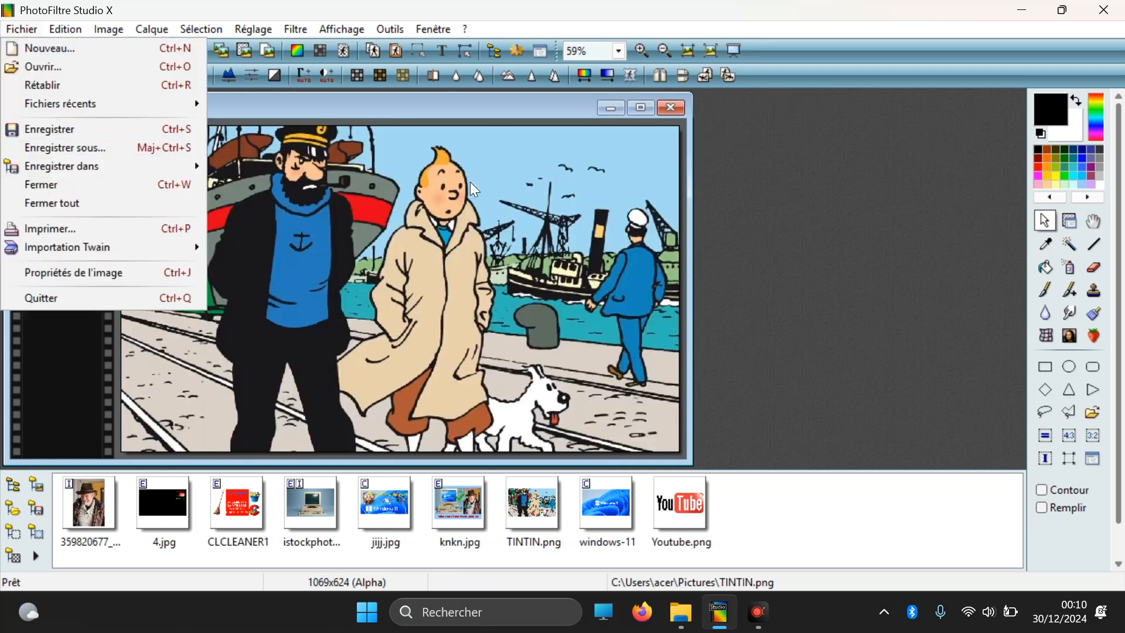
click(537, 108)
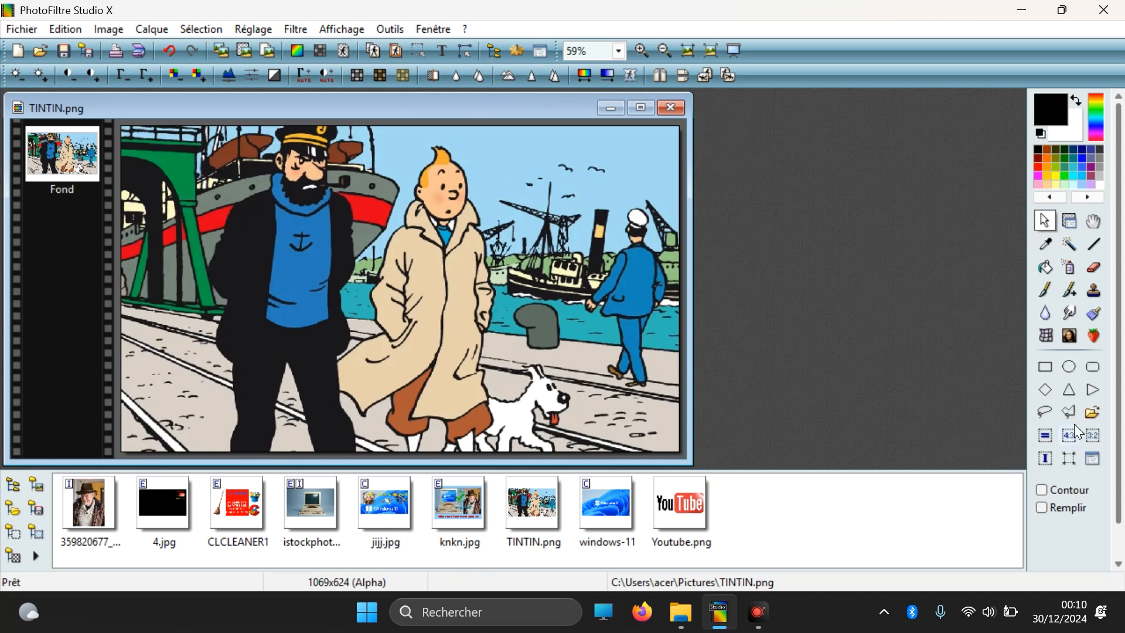
- Select a rectangle about 430 × 592 px around Tintin and the white dog and crop the image to it
click(1049, 369)
drag(371, 129, 594, 437)
right_click(470, 189)
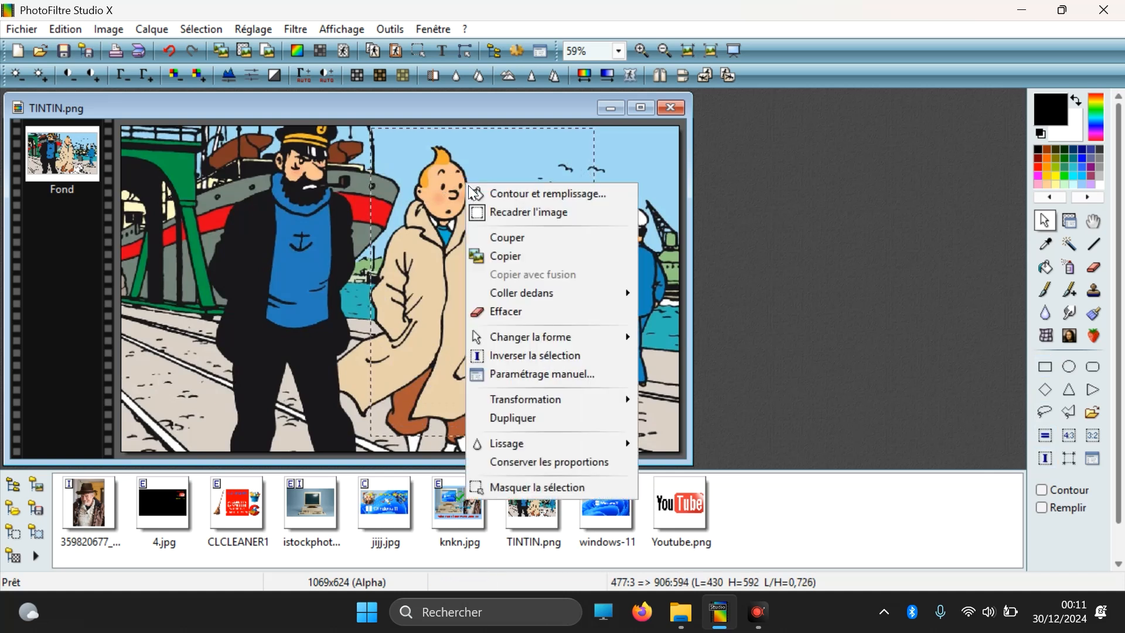
click(491, 212)
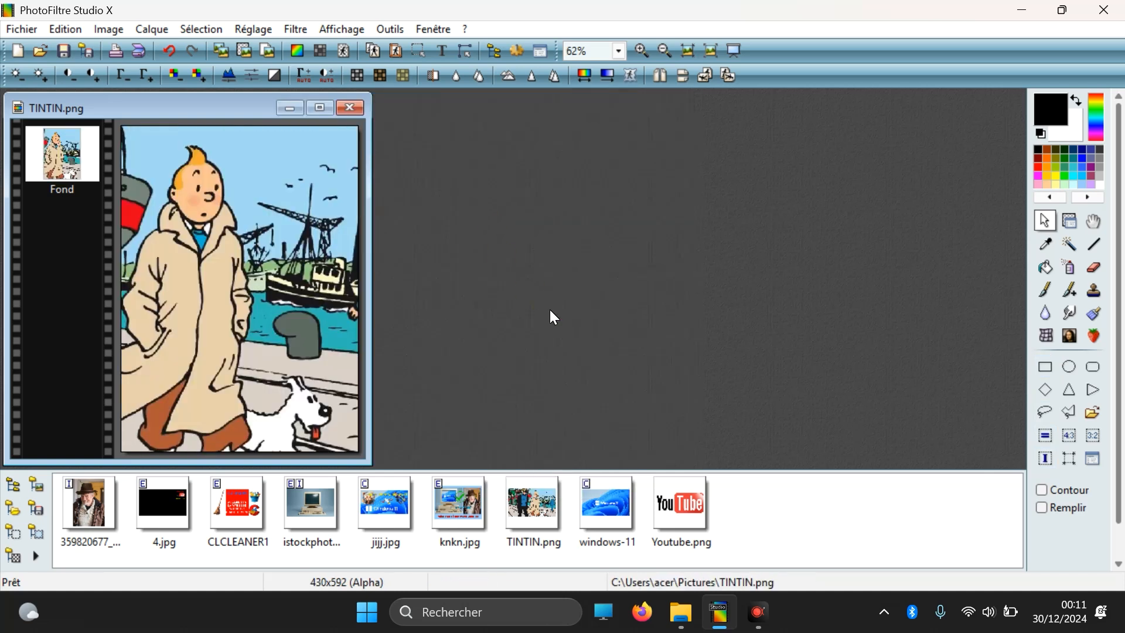
- Create a new 1920 × 1080 pixel image with a red background and place its window beside the TINTIN image
click(18, 52)
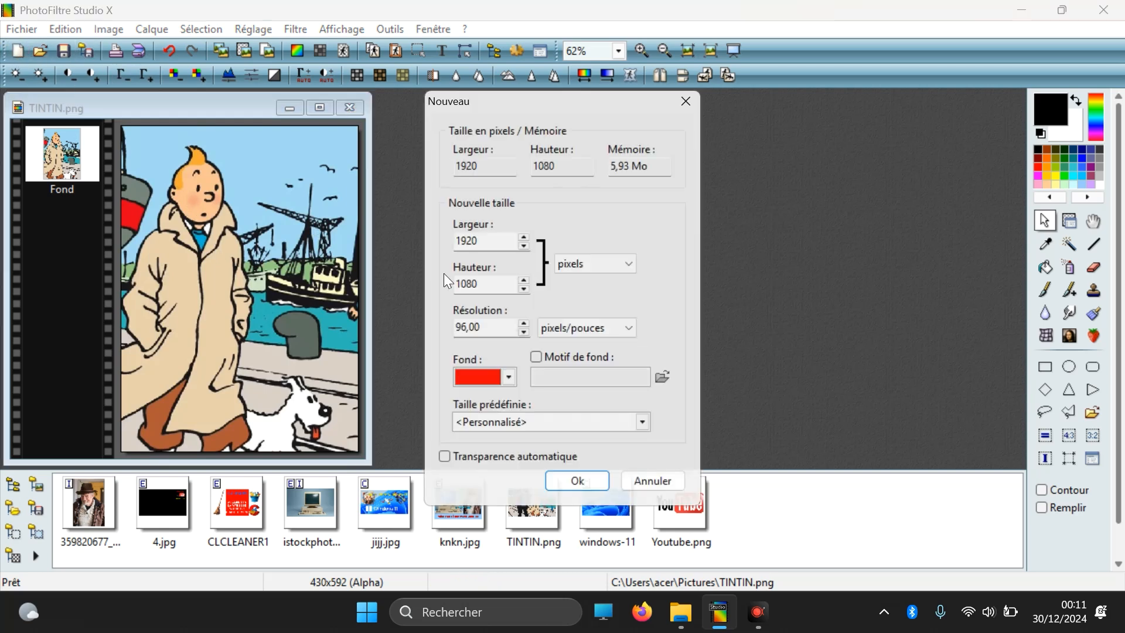
click(576, 482)
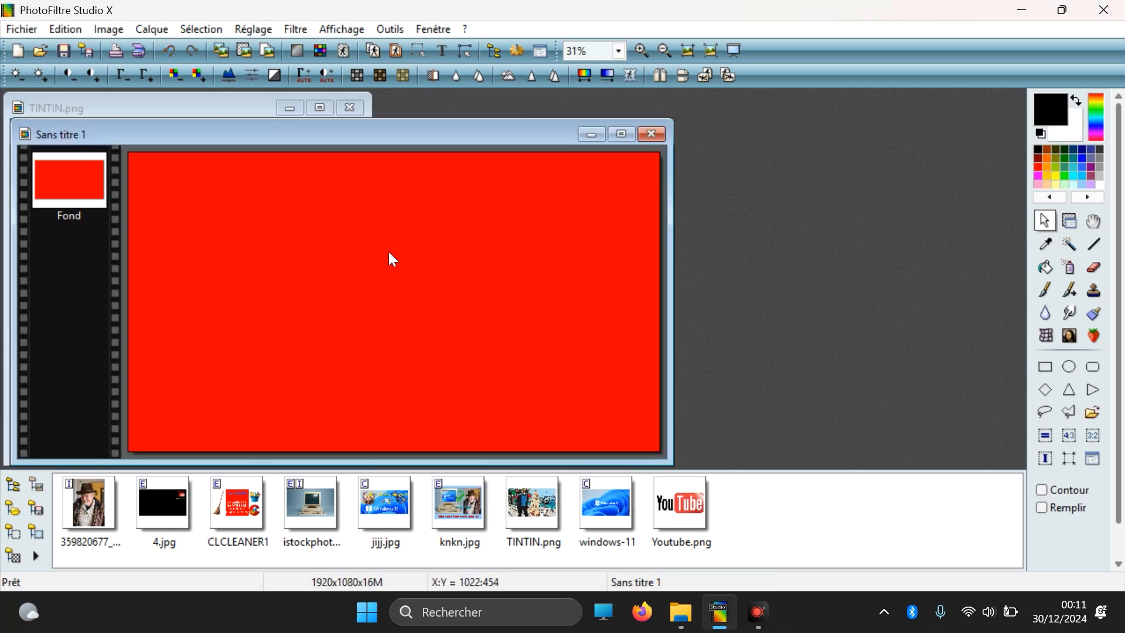
drag(267, 135, 642, 128)
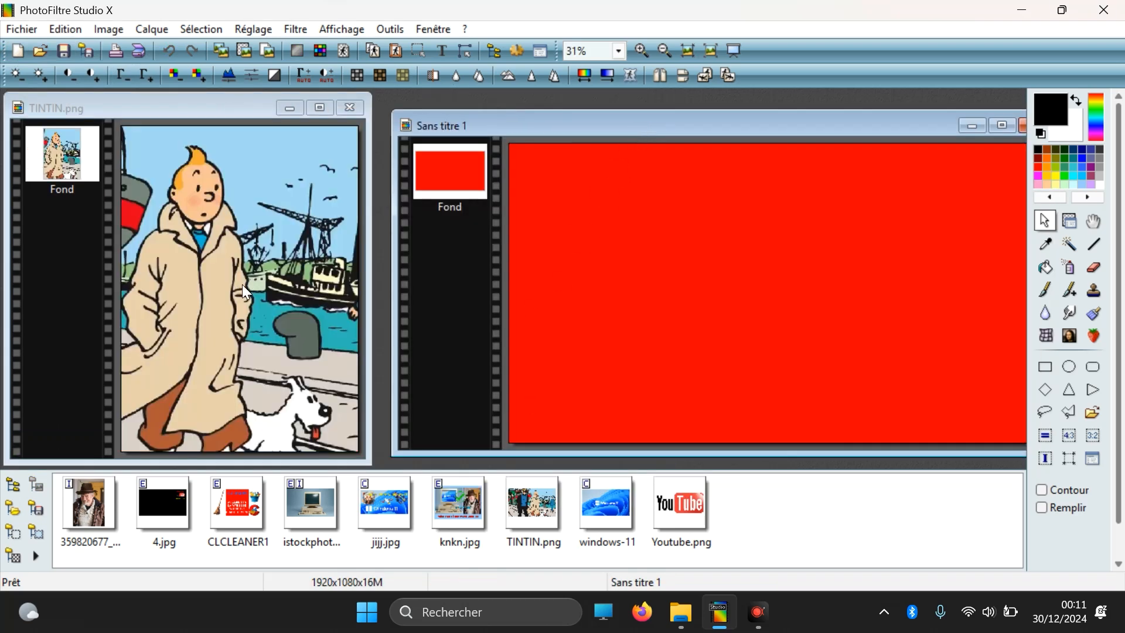
- Select the entire cropped TINTIN image and copy it
click(155, 132)
key(ctrl+a)
right_click(223, 236)
click(252, 307)
- Paste the copied picture, adjusted to size, into a selection about 616 × 1042 px on the red image's left side, and move the selection off it
drag(532, 167, 682, 479)
right_click(625, 274)
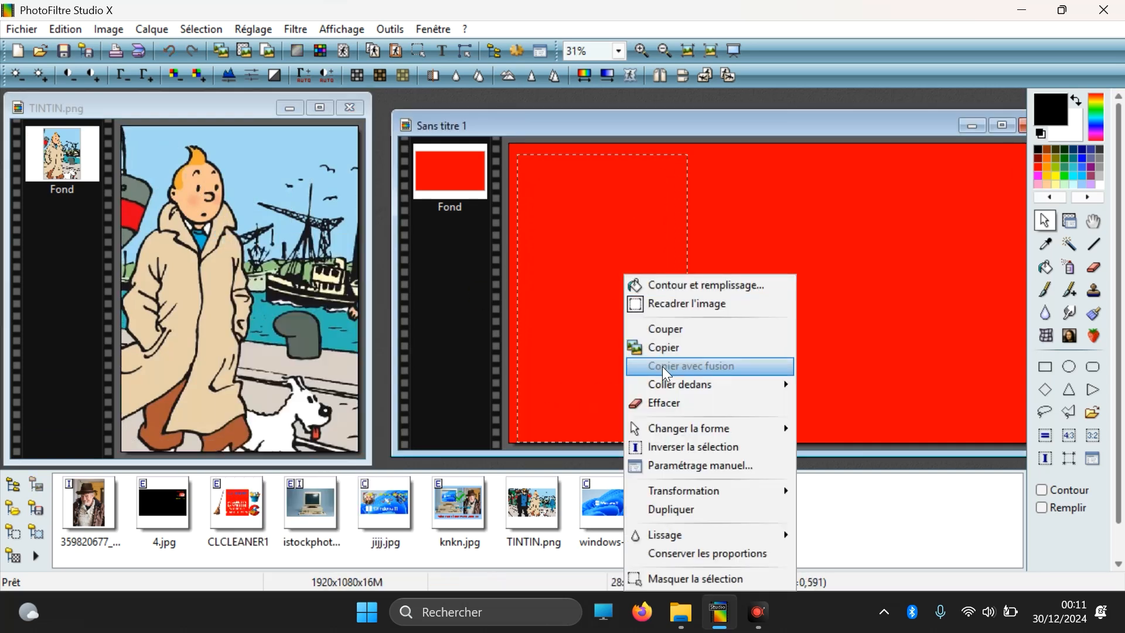
mouse_move(784, 387)
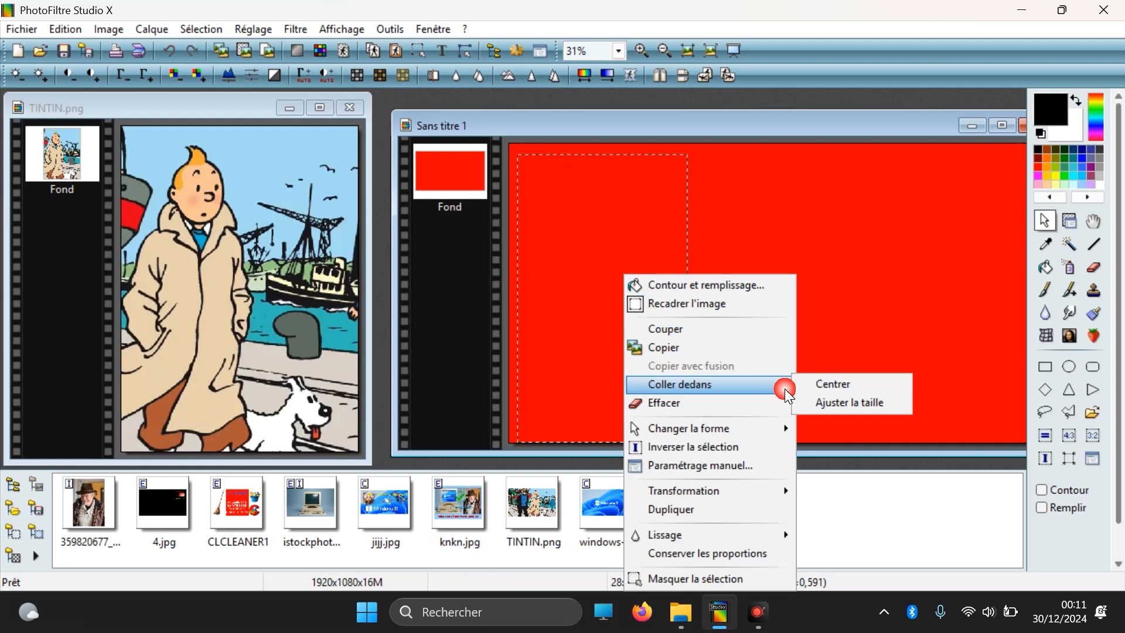
click(832, 403)
drag(580, 227, 762, 374)
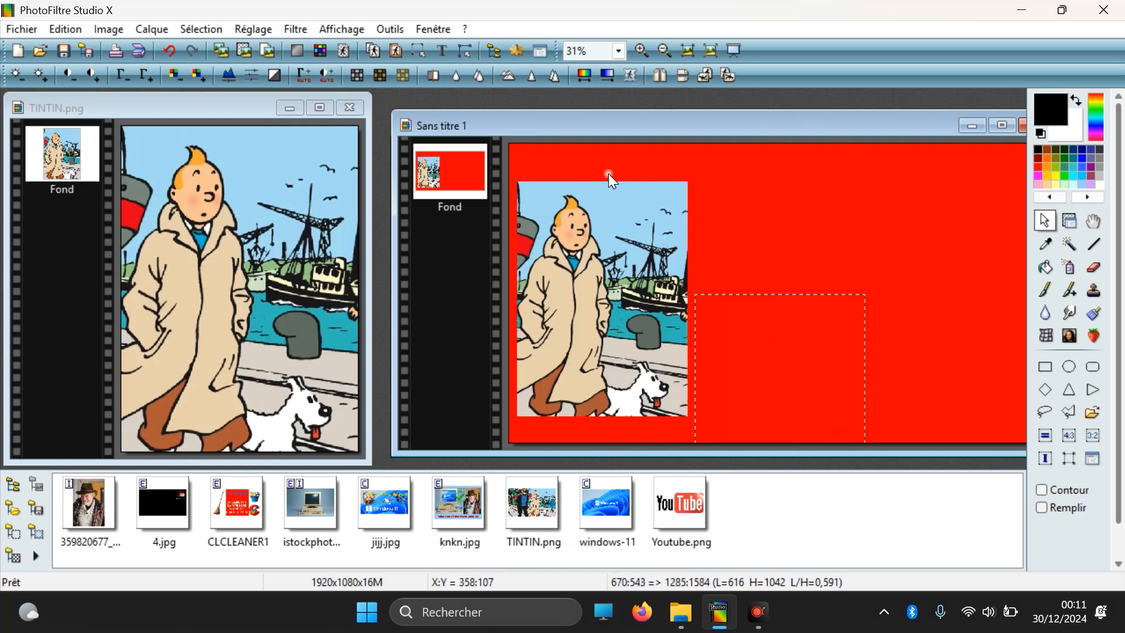
click(21, 28)
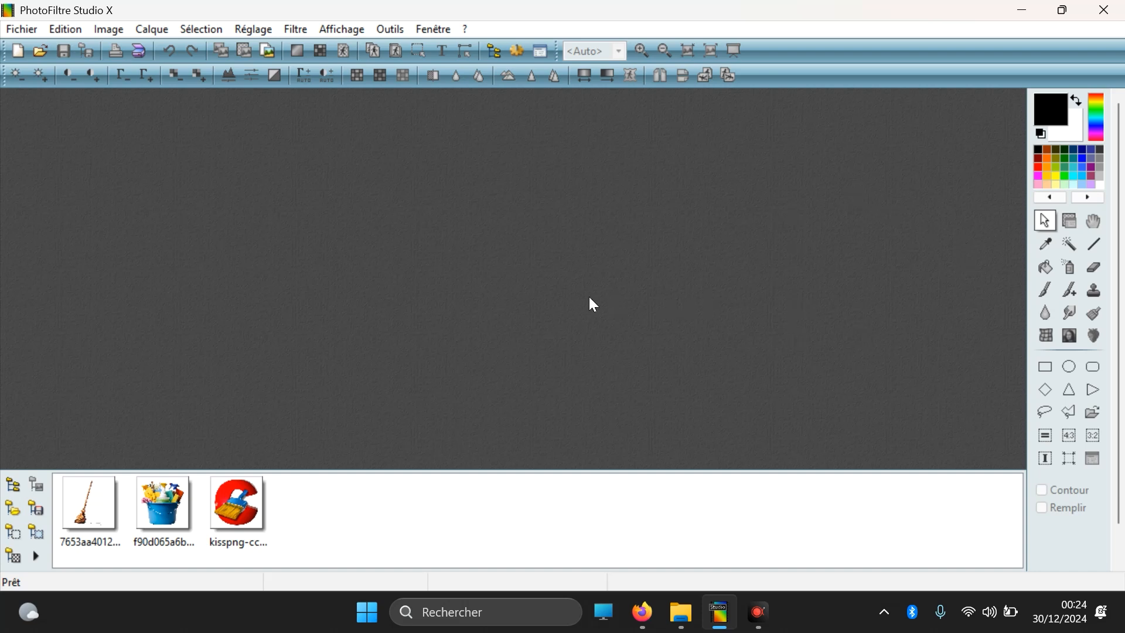
- Open the bucket, CCleaner logo and broom PNG images together from the Téléchargements folder and spread their windows apart
click(40, 51)
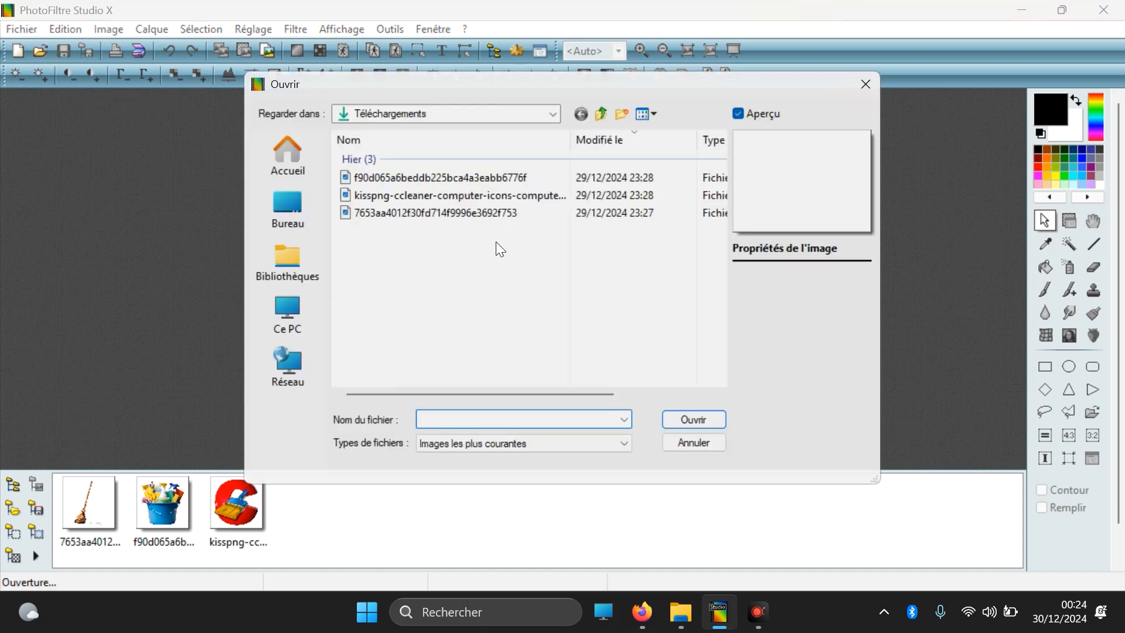
click(438, 179)
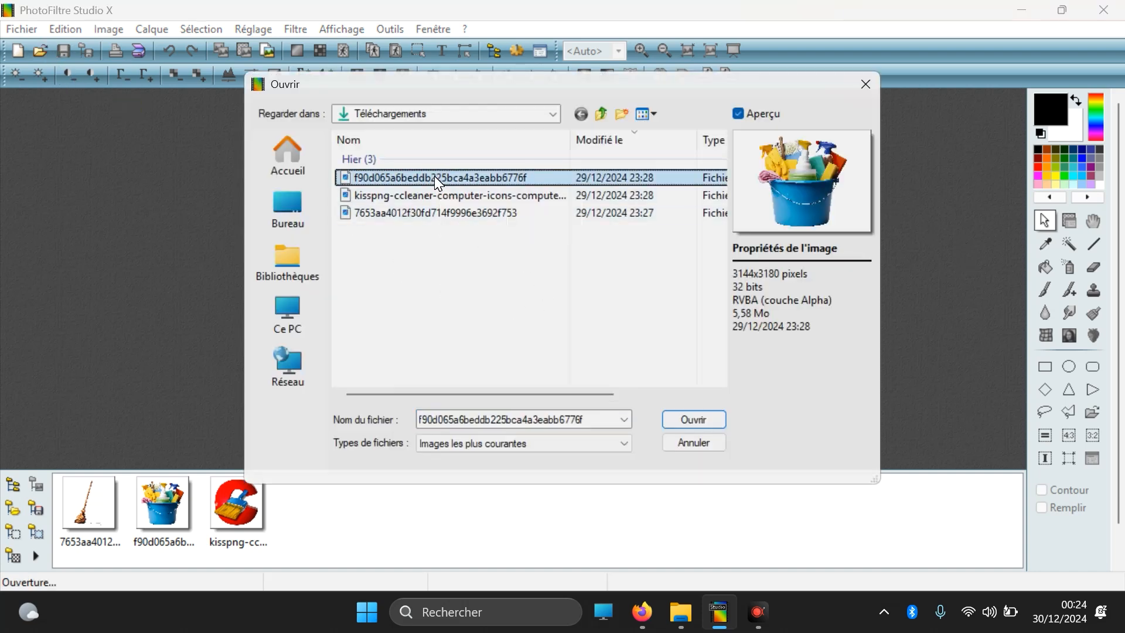
key(shift+Down)
key(shift+Down)
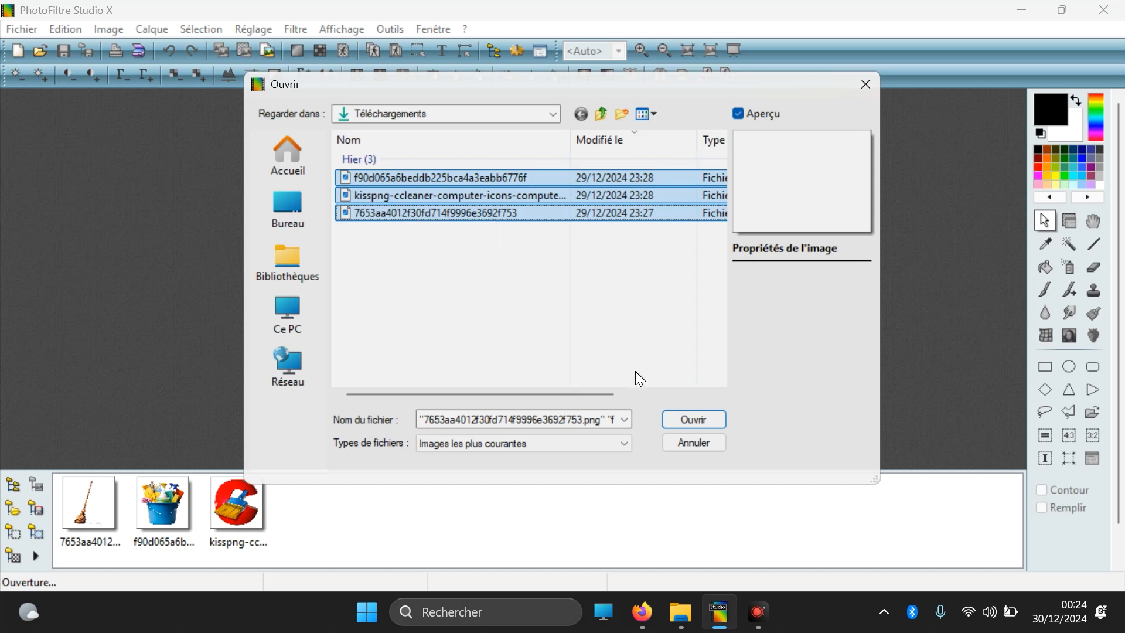
click(685, 415)
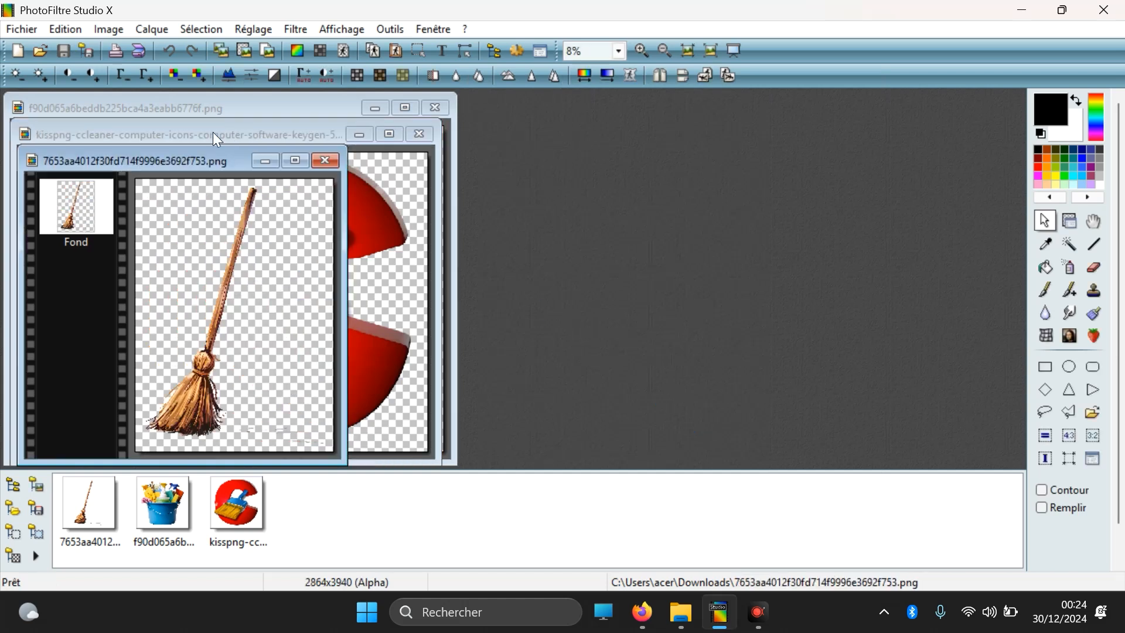
drag(218, 166, 801, 127)
drag(338, 146, 719, 148)
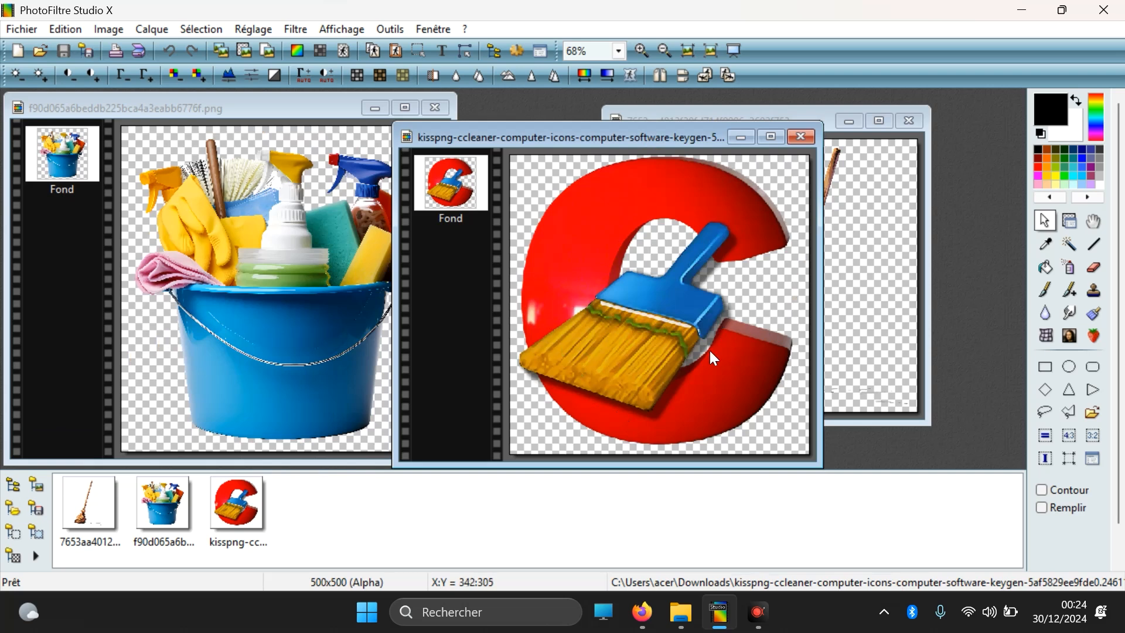
- Create a 1920 × 1080 pixel red image and fill a full-height strip about 567 px wide along its left edge with white
click(19, 52)
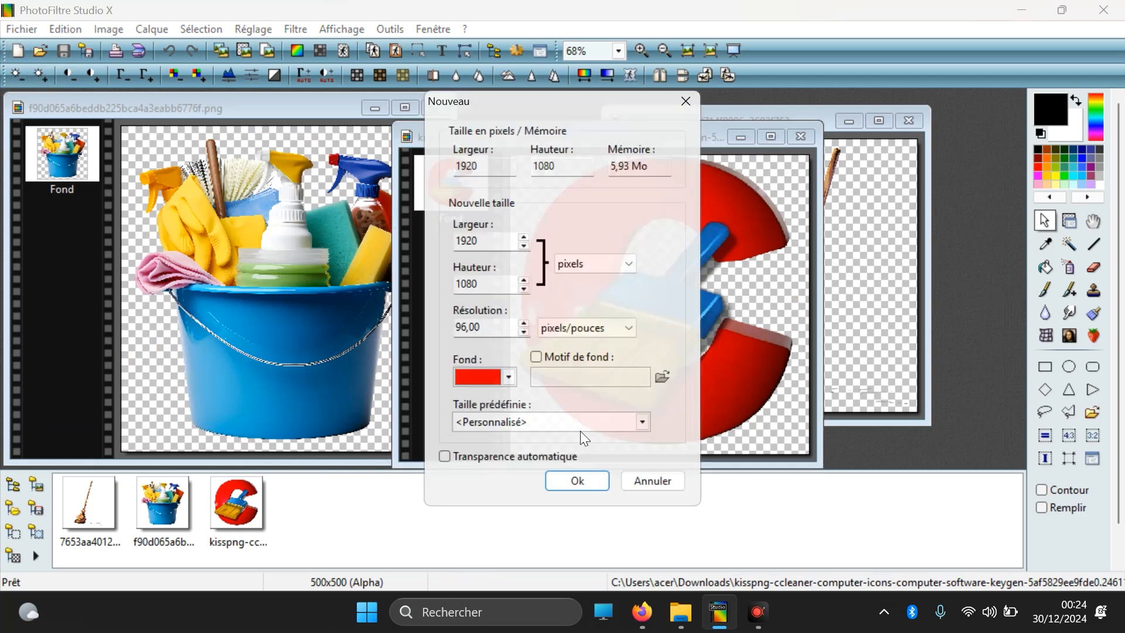
click(577, 484)
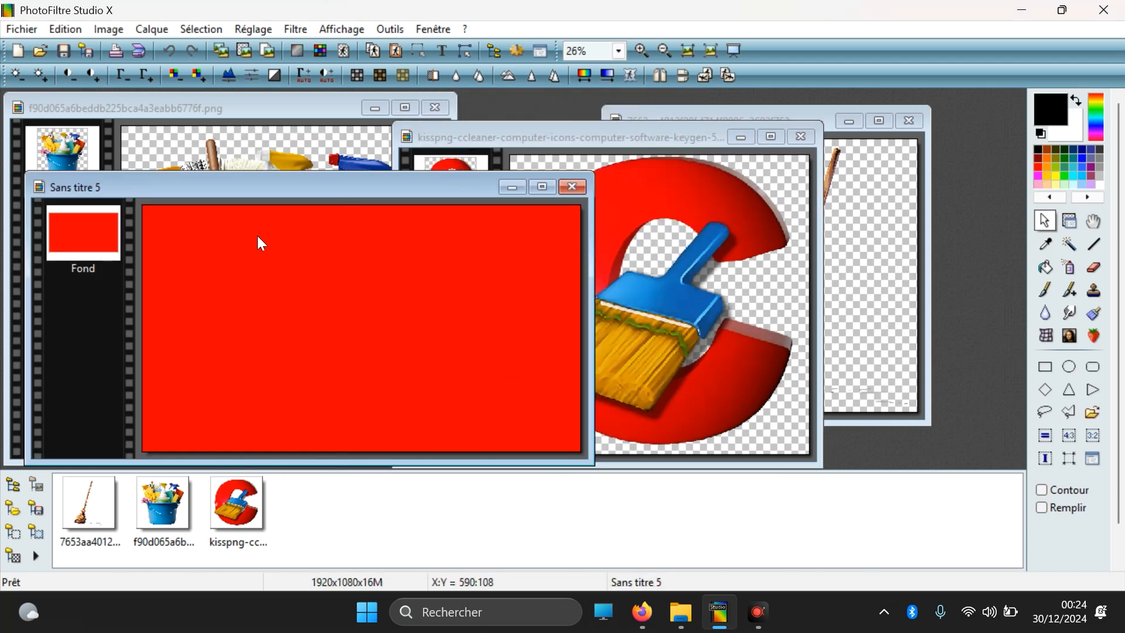
drag(147, 210, 271, 452)
right_click(205, 262)
click(233, 276)
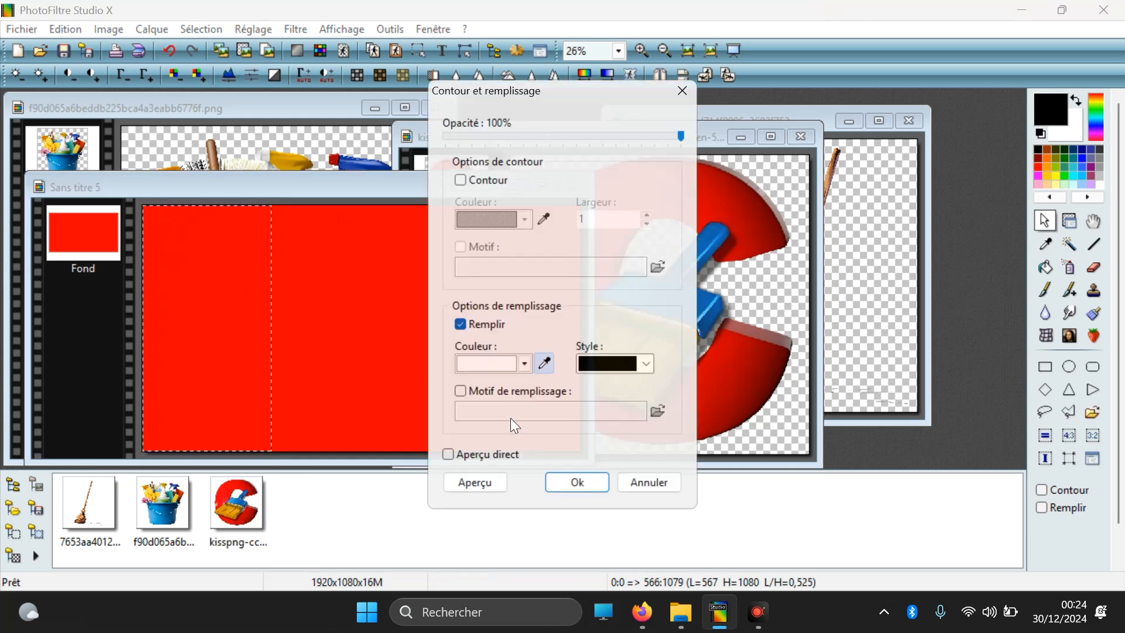
click(564, 484)
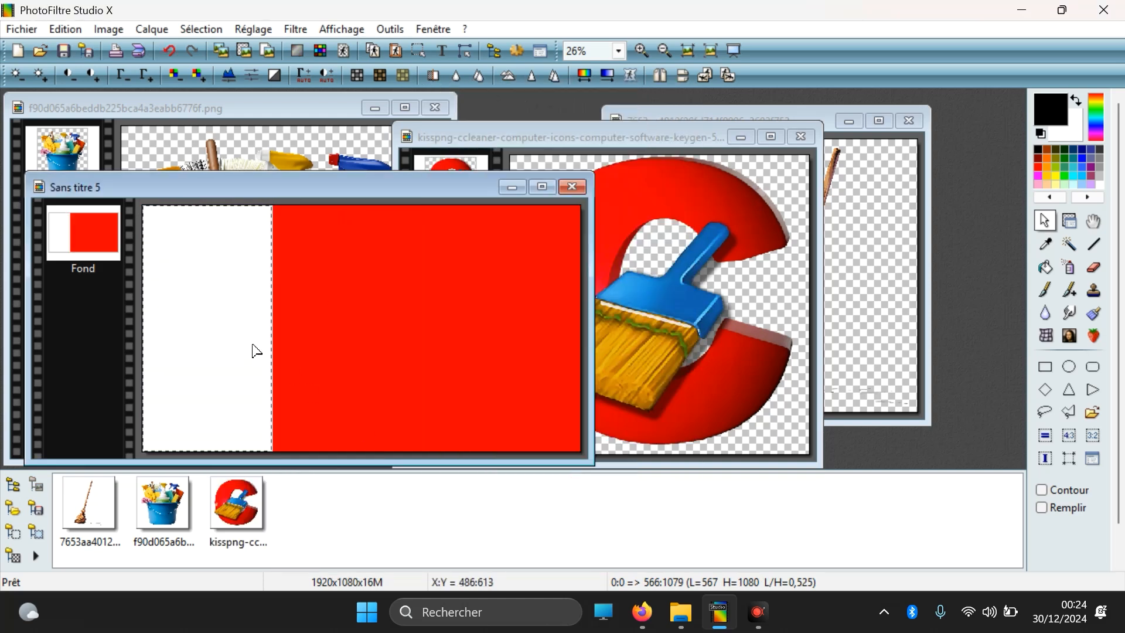
- Fill a full-height strip about 470 px wide along the image's right edge with white and move the selection off the canvas
drag(473, 205, 638, 515)
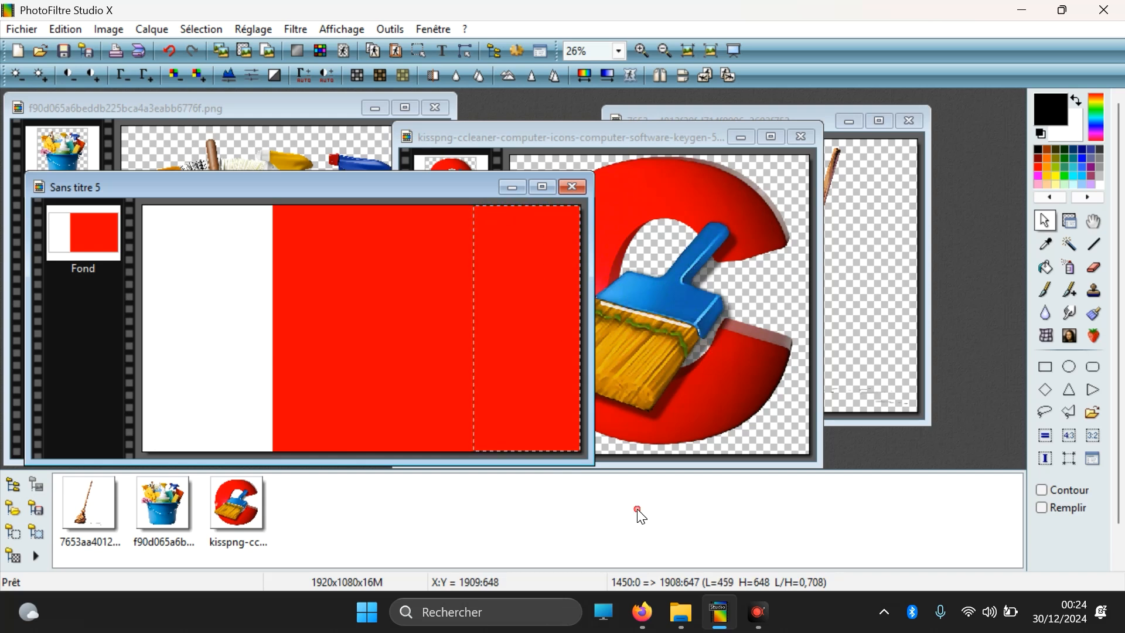
right_click(544, 277)
click(572, 286)
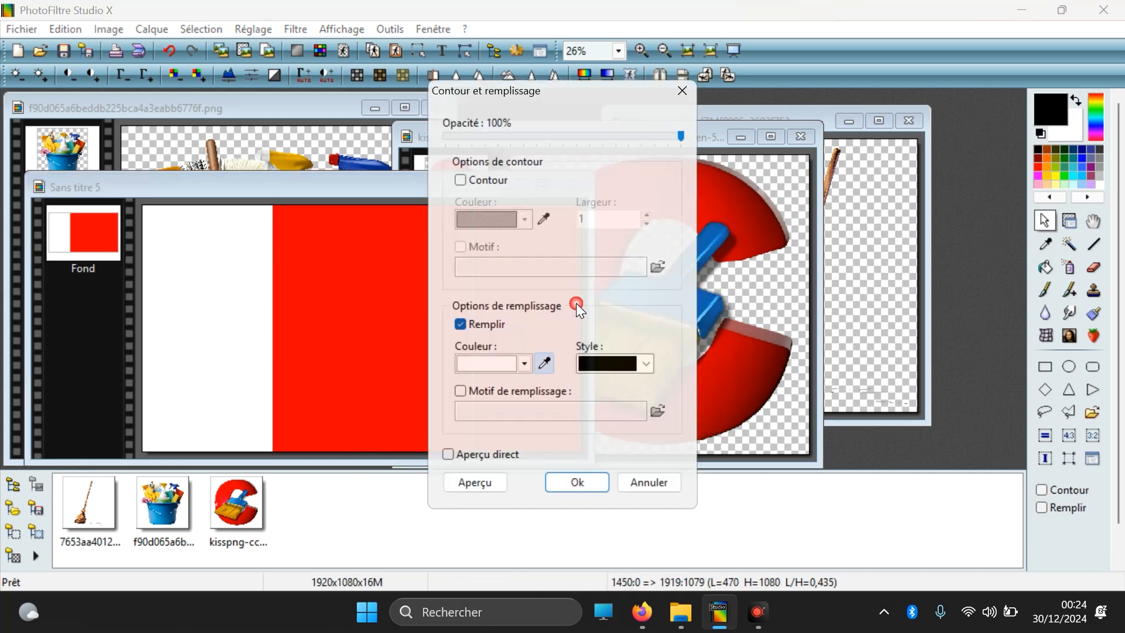
click(588, 480)
drag(521, 336, 804, 305)
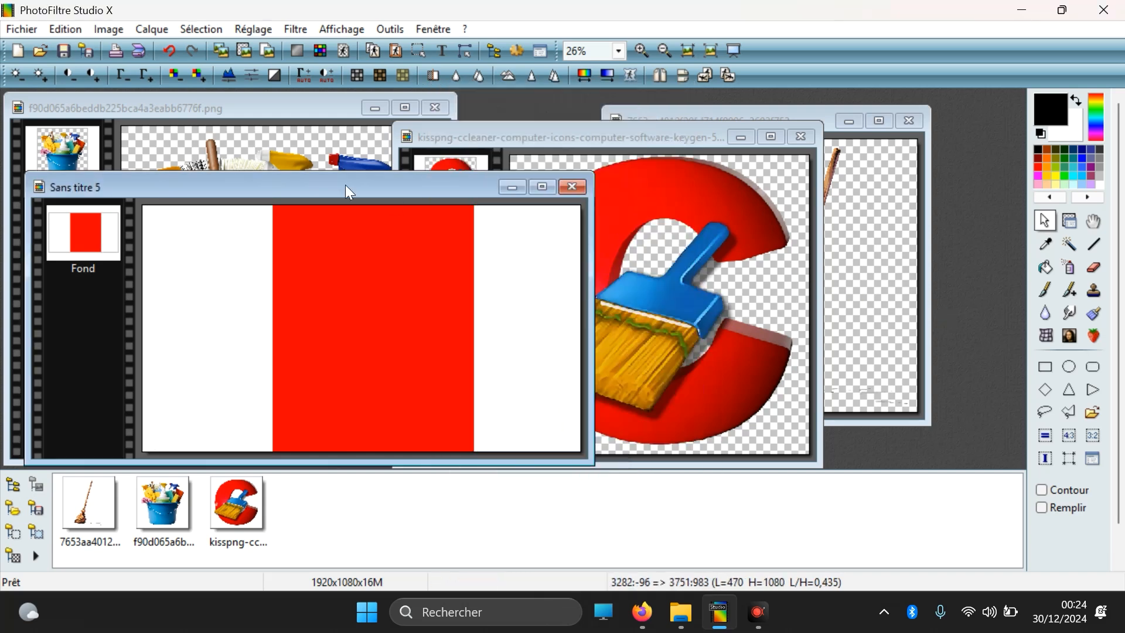
- Copy an area about 3110 × 3180 px covering the cleaning bucket image and move its window clear of the red and white image
click(350, 157)
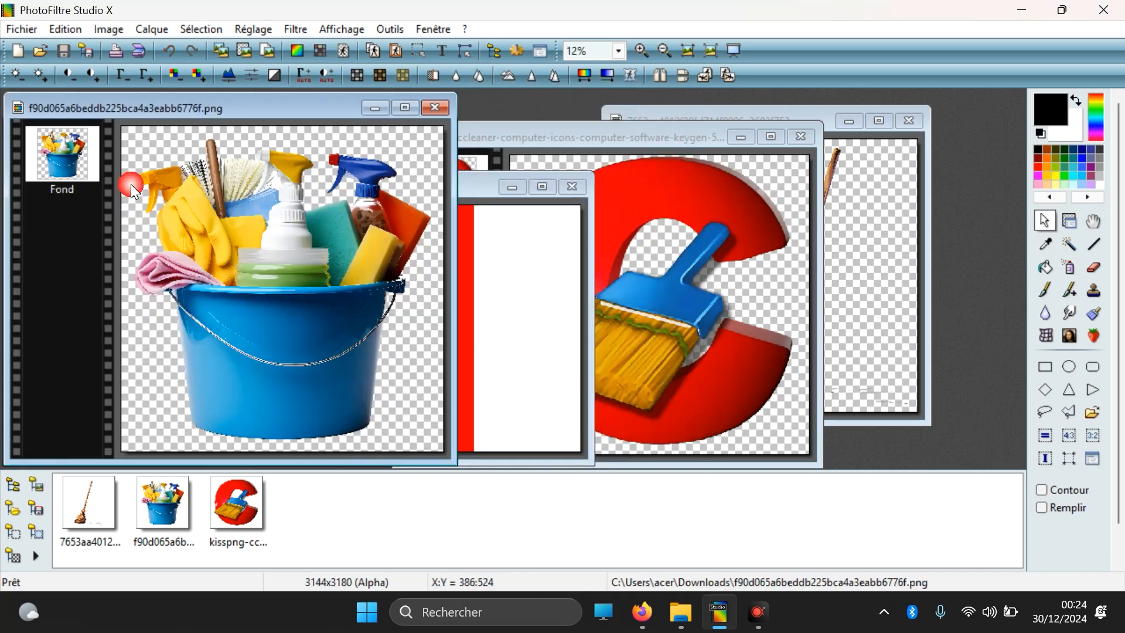
right_click(302, 277)
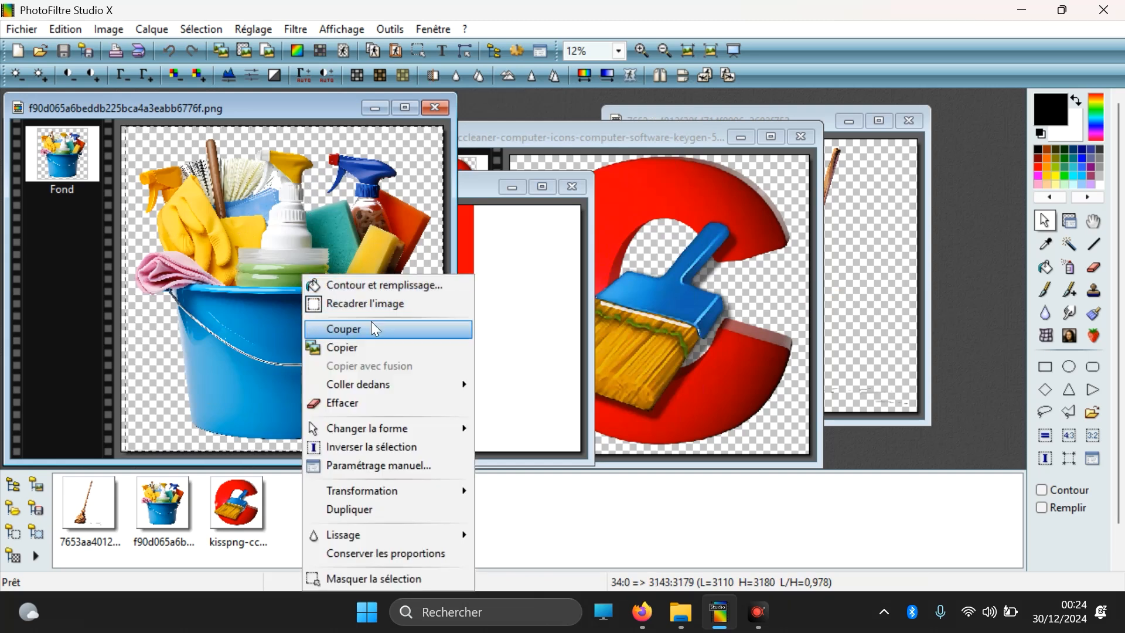
click(367, 343)
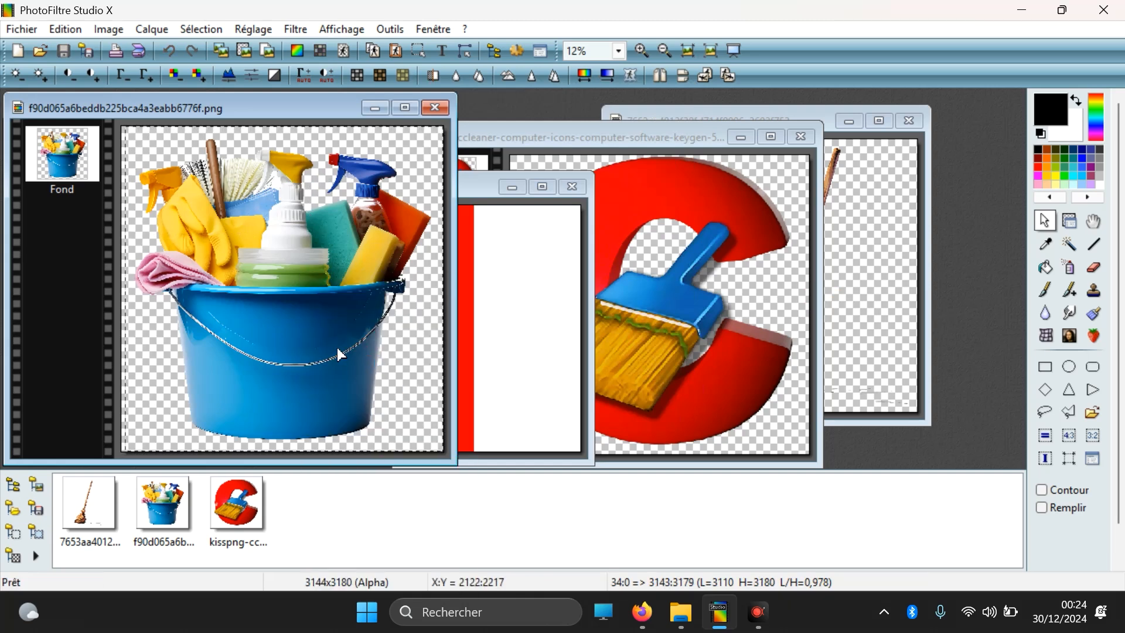
drag(205, 107, 765, 107)
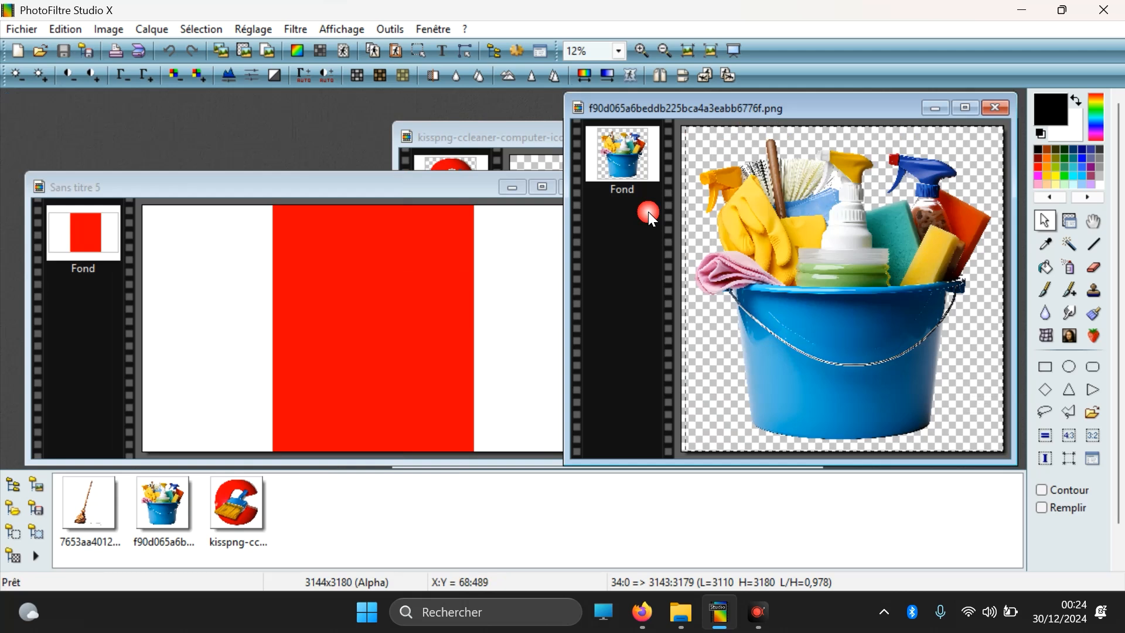
- Paste the bucket, fitted to size, into an area about 448 × 509 px at the lower end of the right white strip, and close its source image
click(505, 393)
drag(480, 340, 579, 450)
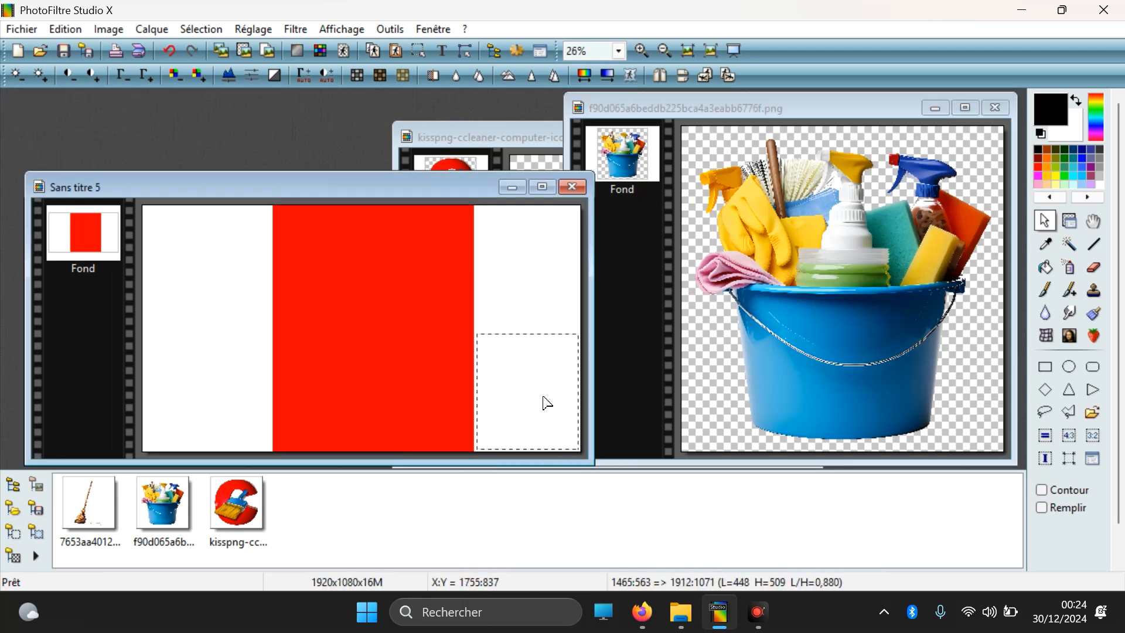
right_click(546, 403)
mouse_move(634, 190)
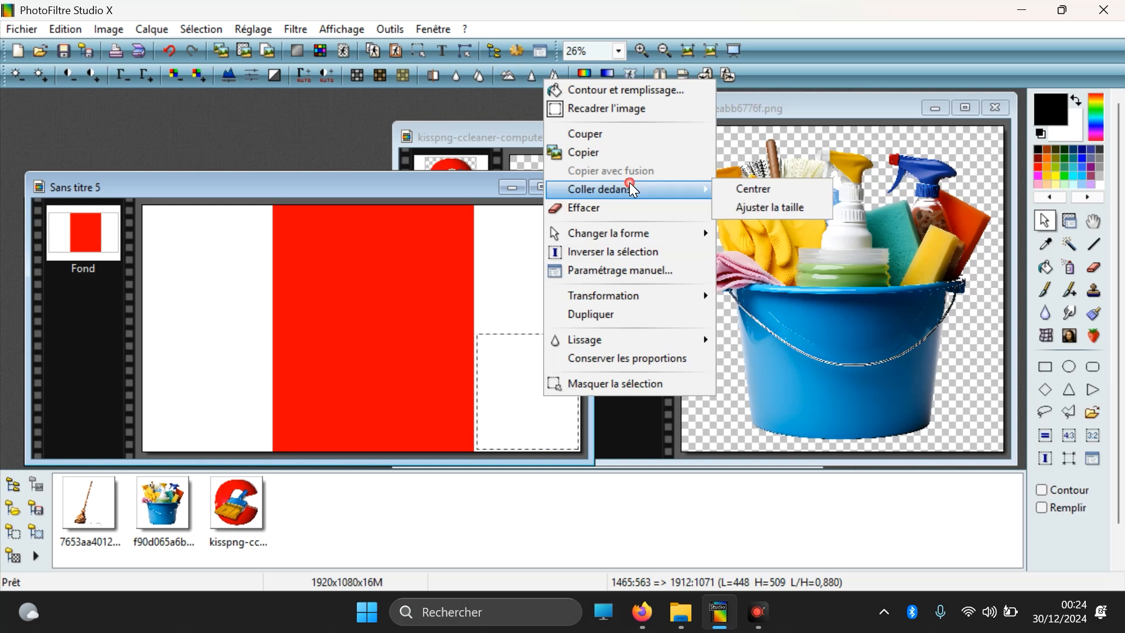
click(765, 217)
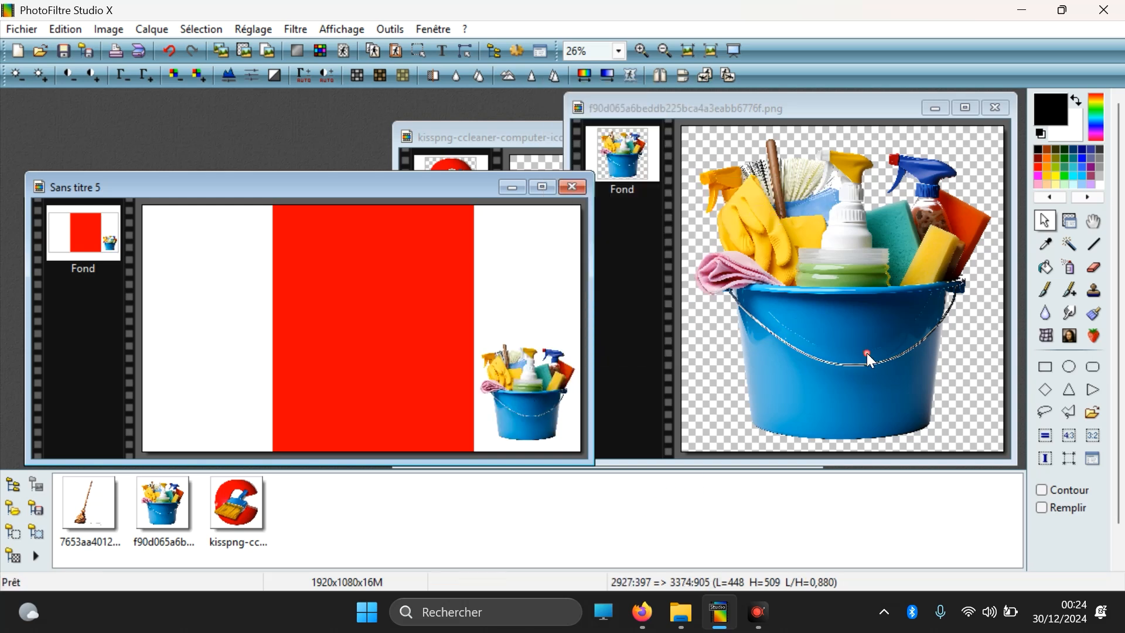
click(996, 108)
- Select and copy the entire CCleaner logo image
click(527, 165)
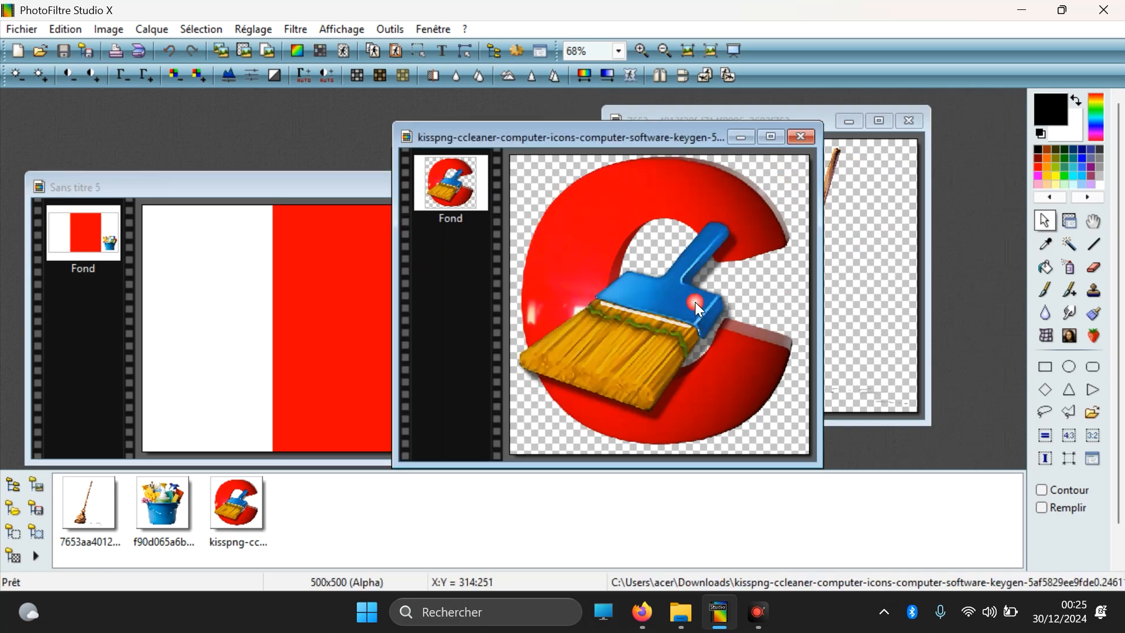
key(ctrl+a)
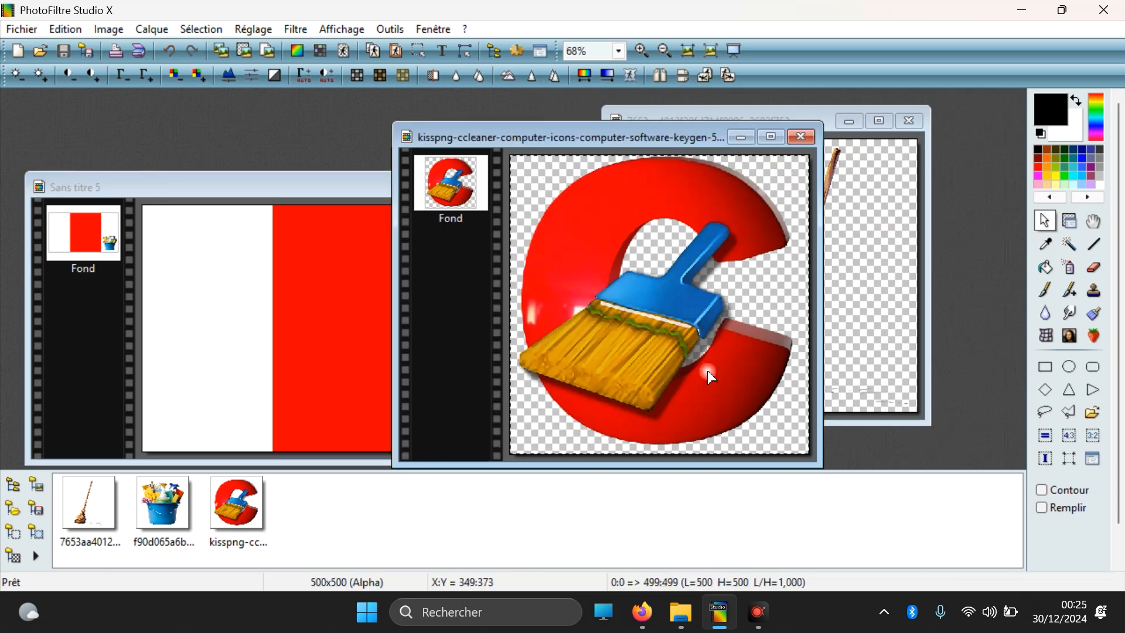
right_click(608, 276)
click(638, 349)
- Paste the logo, fitted to size, into an area about 455 × 494 px at the upper end of the right white strip
click(303, 392)
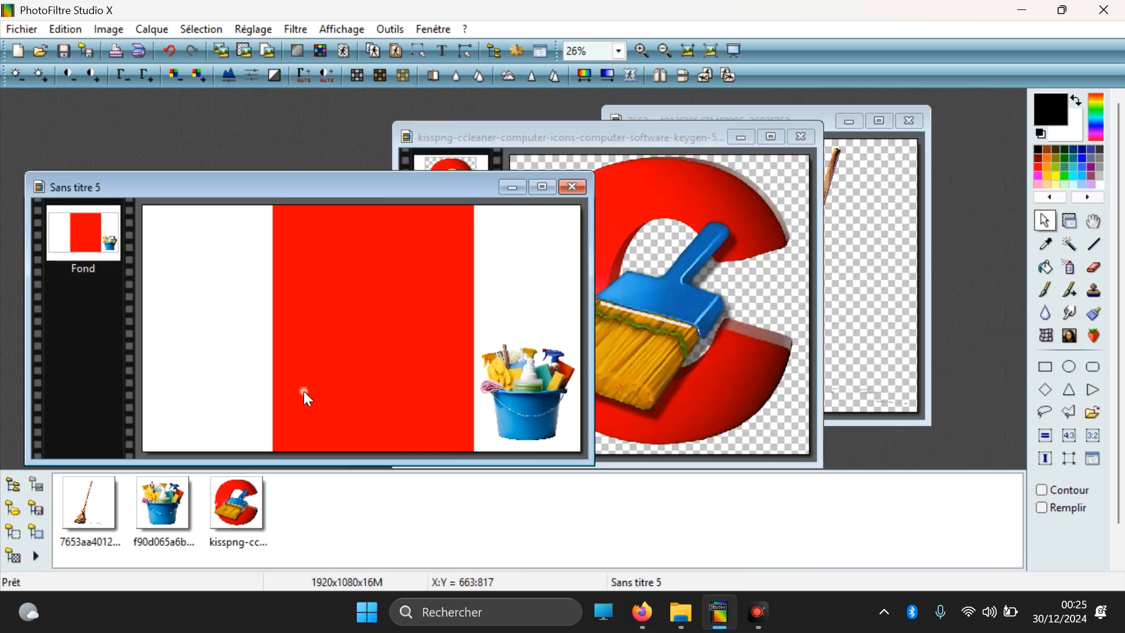
drag(477, 207, 581, 318)
right_click(554, 278)
mouse_move(674, 384)
click(779, 402)
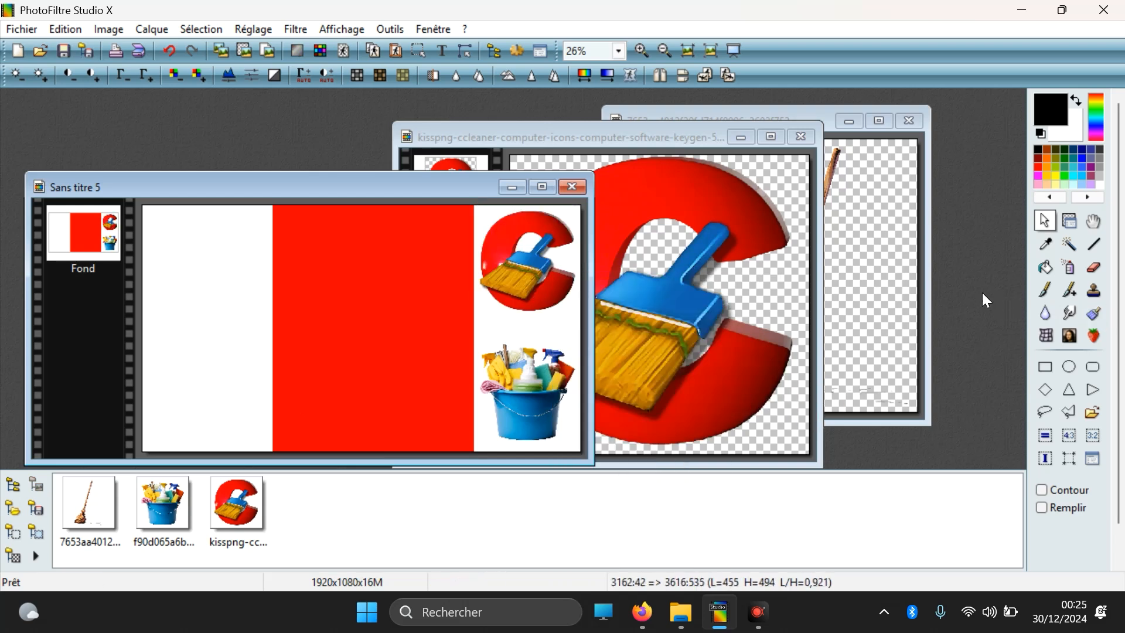
- Copy an area about 2839 × 3940 px covering the broom image
click(867, 264)
drag(722, 142, 802, 242)
drag(892, 342, 998, 486)
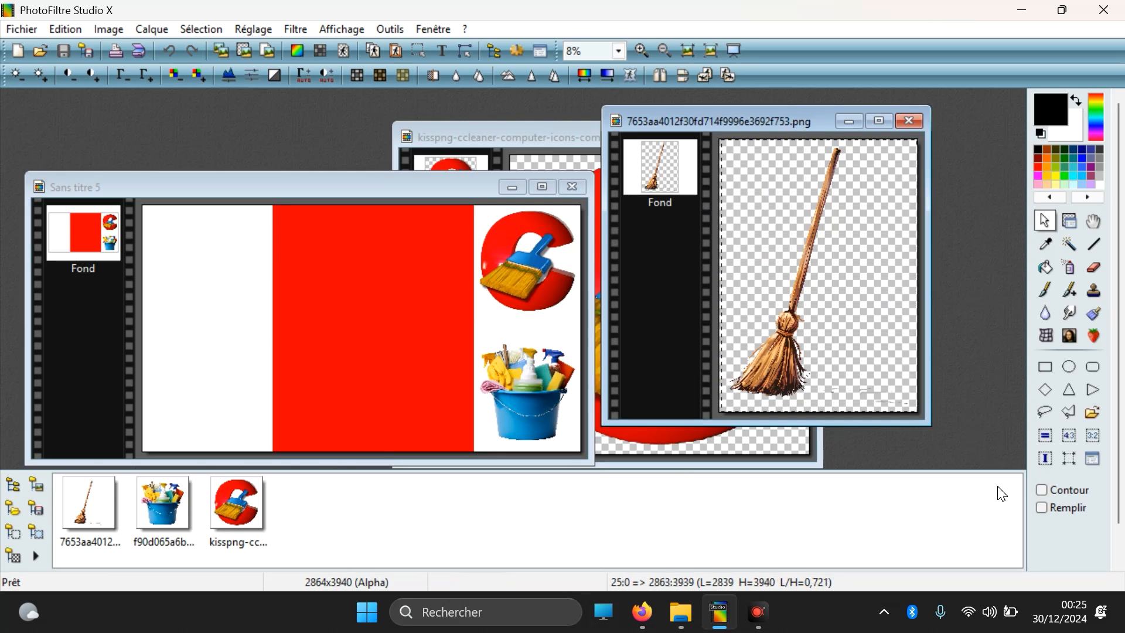
right_click(800, 268)
click(820, 338)
- Paste the broom, fitted to size, into an area about 563 × 1080 px over the left white strip, and close the broom and logo images
drag(144, 208, 272, 452)
right_click(218, 351)
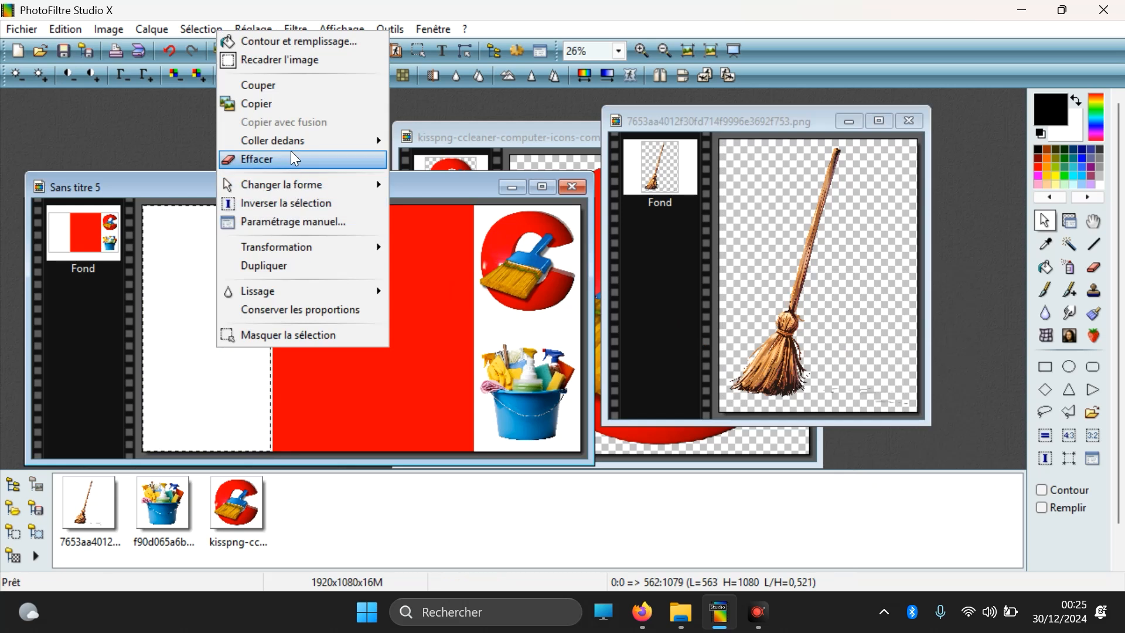
mouse_move(381, 141)
click(414, 158)
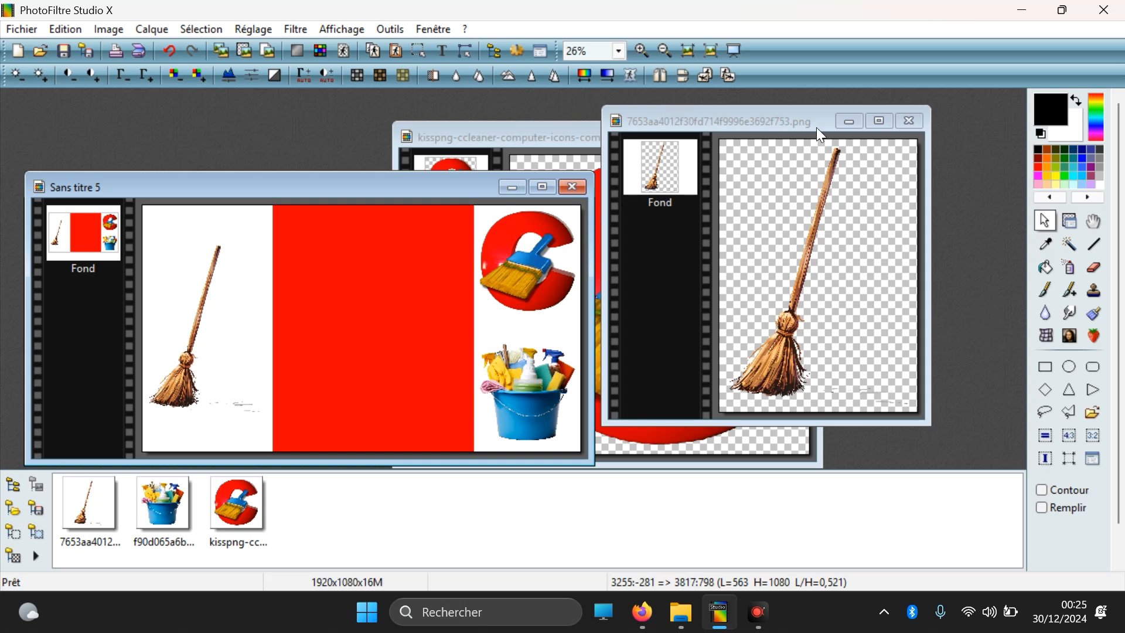
click(909, 123)
click(803, 137)
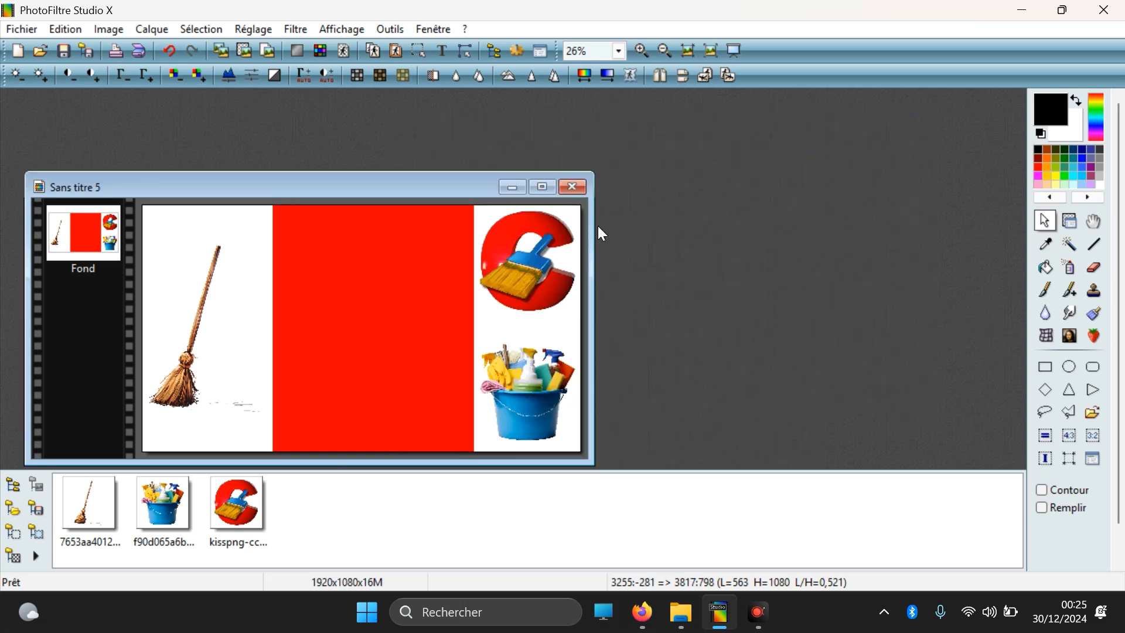
- Start a new text on the red and white image and set its font to Comic Sans MS
click(444, 52)
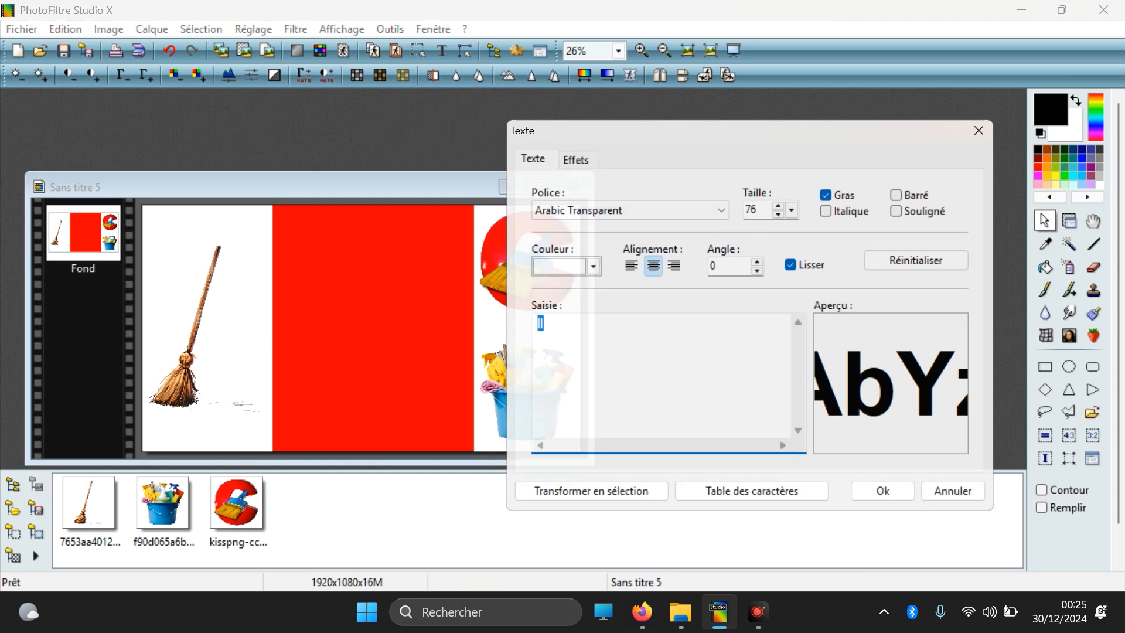
click(580, 213)
scroll(609, 339, down, 9)
scroll(613, 343, down, 18)
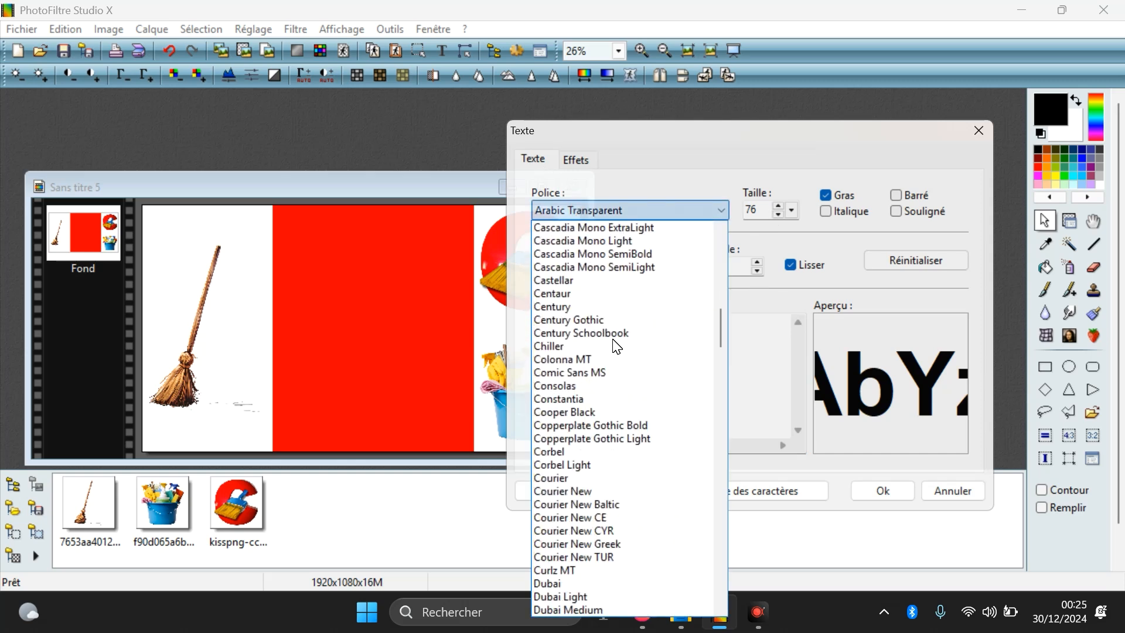
scroll(613, 344, up, 8)
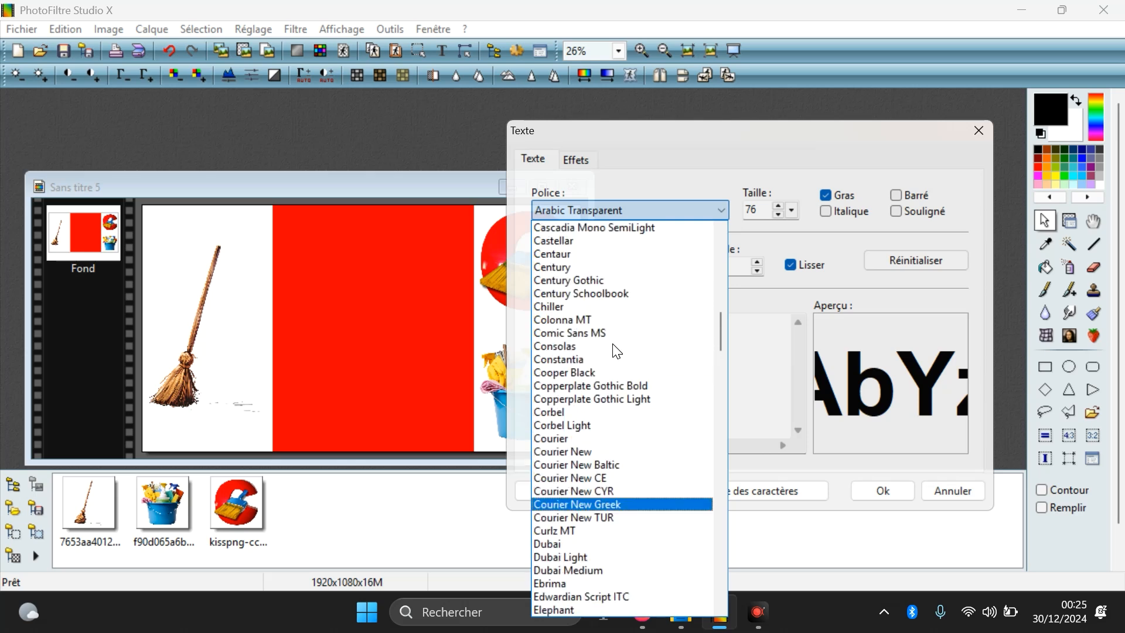
scroll(589, 357, up, 1)
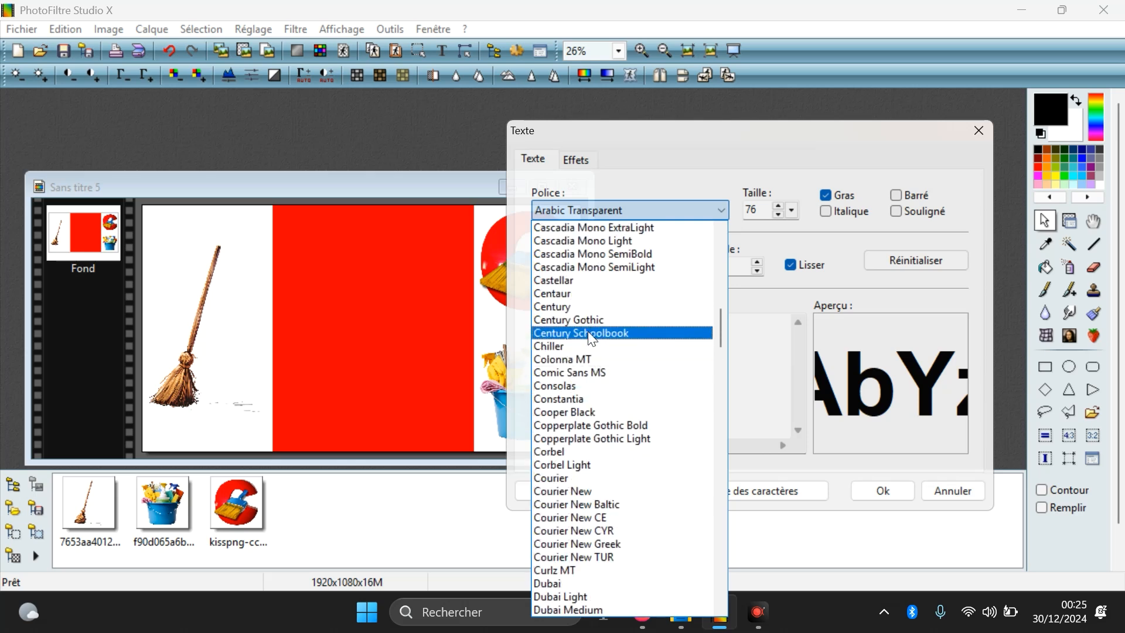
click(574, 378)
key(Tab)
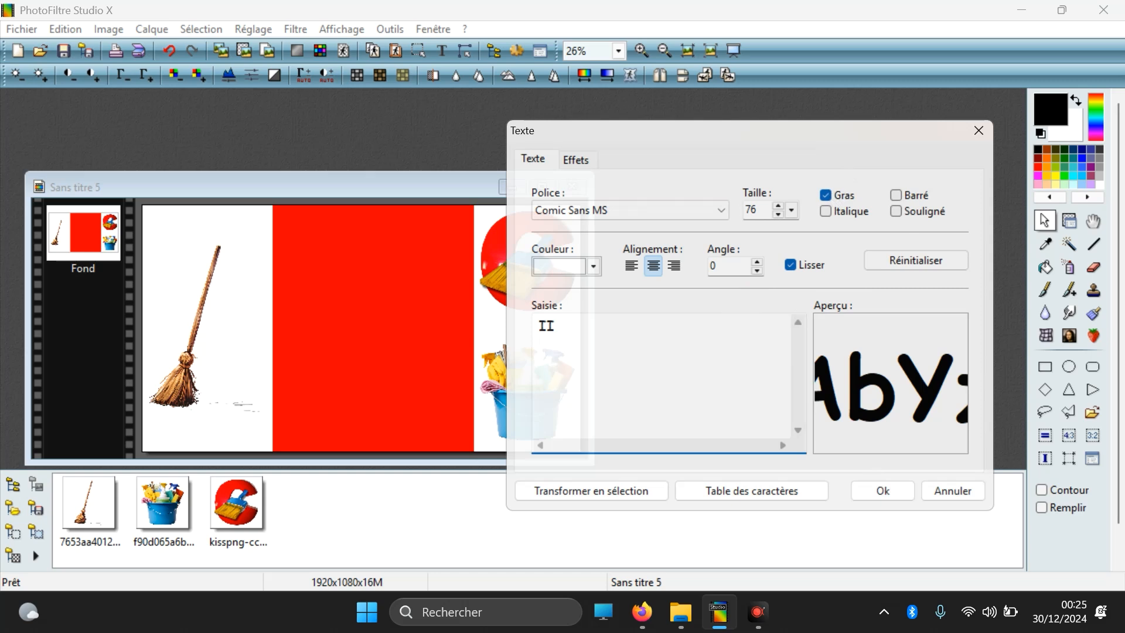
- Replace the text with the five lines CCLEANER, LE MEILLEUR, LOGICIEL DE, NETTOYAGE and PC, and place the text block over the red band
key(ctrl+a)
text(ccLE)
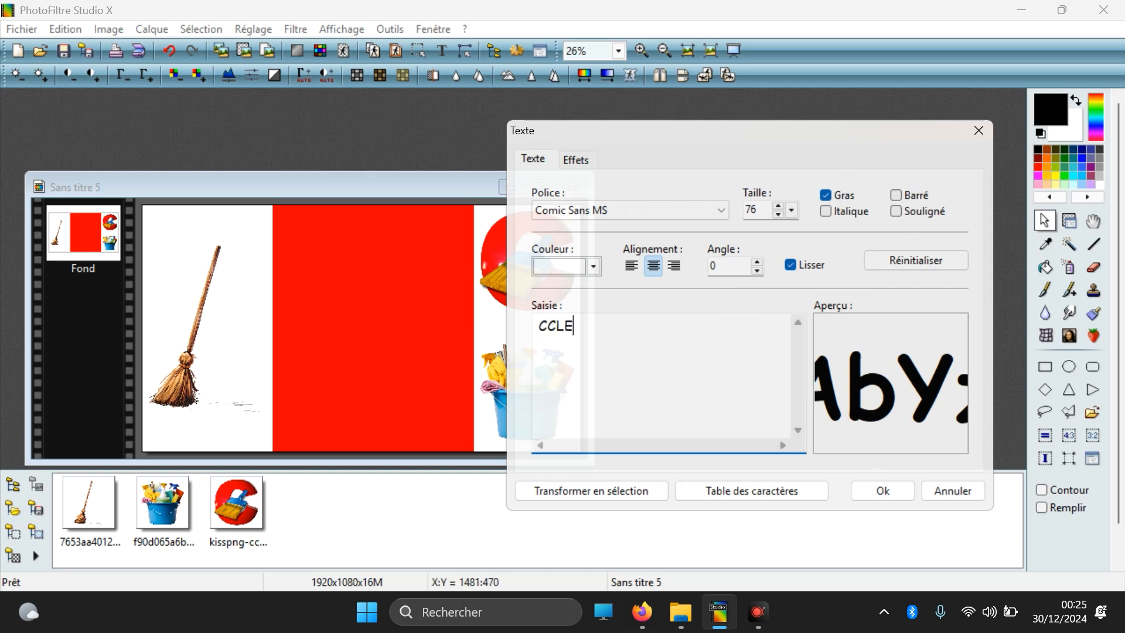
text(ANER)
key(Return)
text(LE MEILLEUR)
key(Return)
text(LOGICIEL )
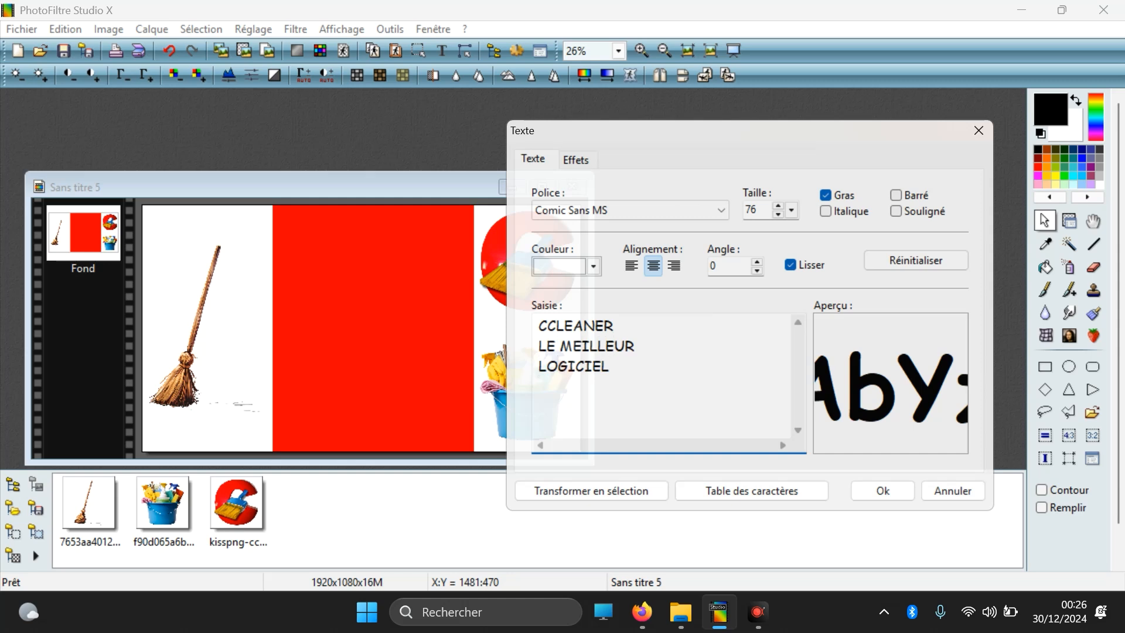
text(DE)
key(Return)
text(NETTOYAGE)
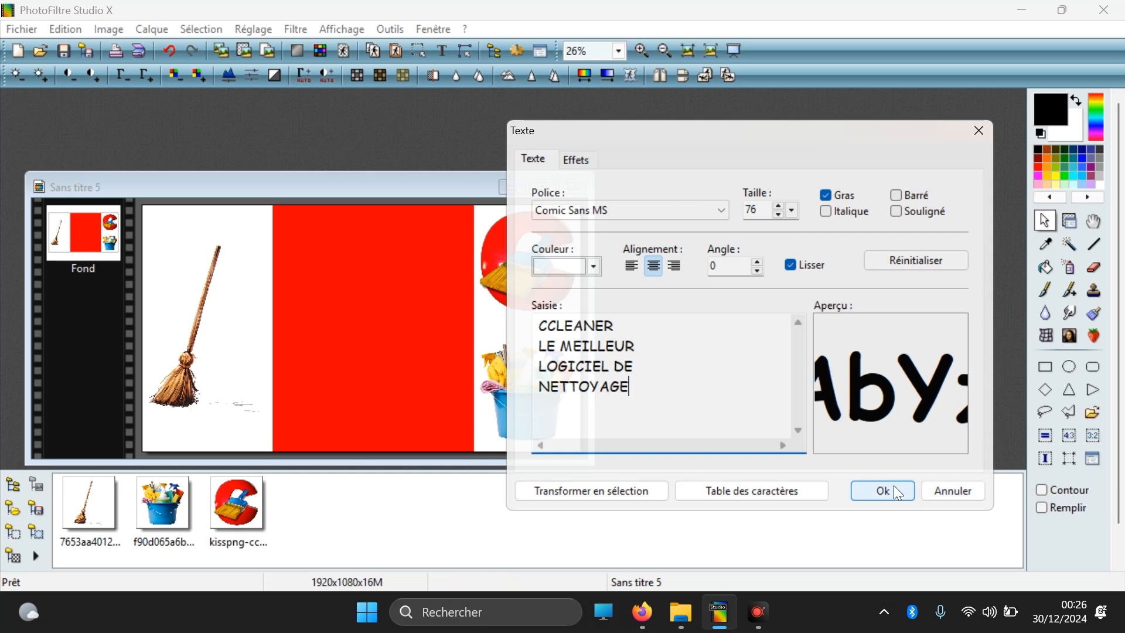
key(Return)
text(PC)
click(873, 492)
drag(511, 276, 347, 317)
- Insert a blank line after each of the first four text lines and move the text block up to the image's upper edge
double_click(346, 318)
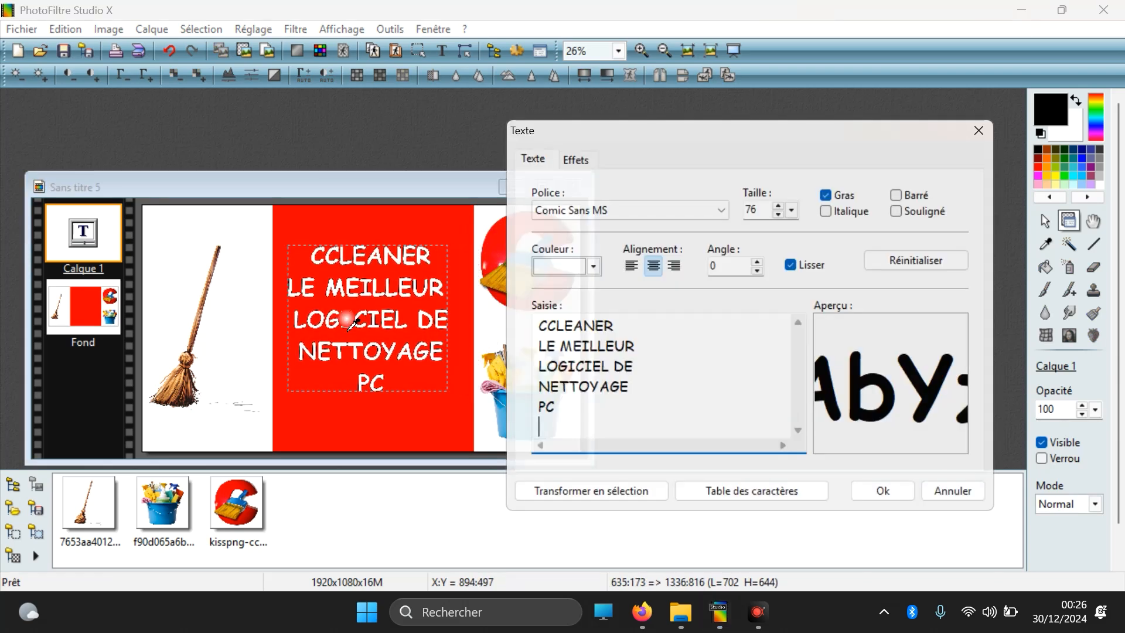
click(871, 498)
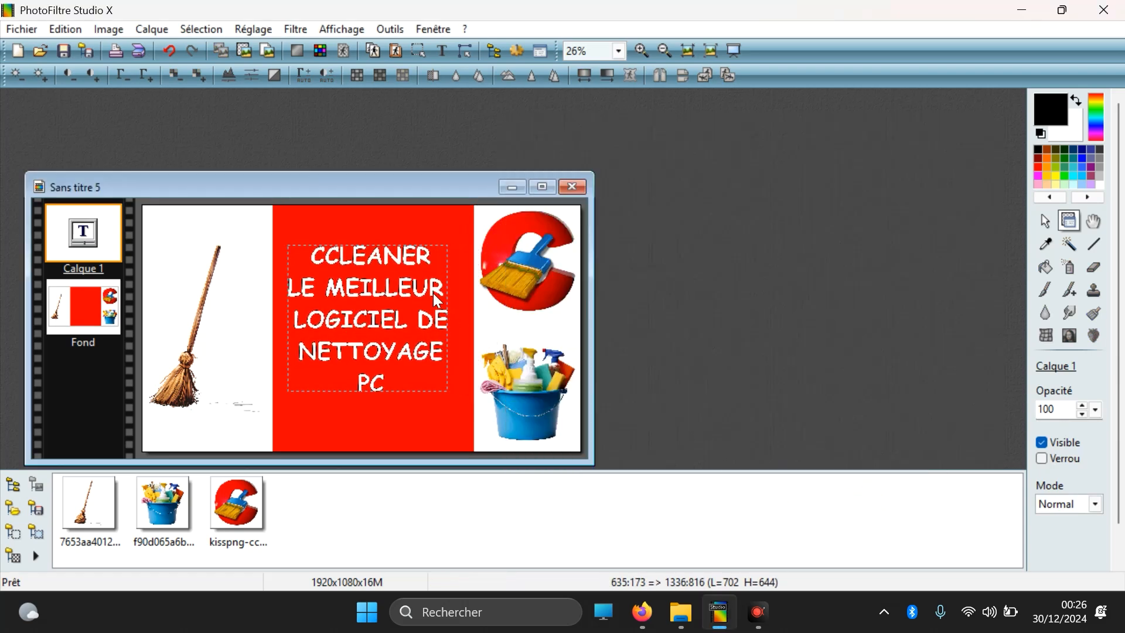
double_click(413, 290)
key(ctrl+Home)
key(End)
key(Return)
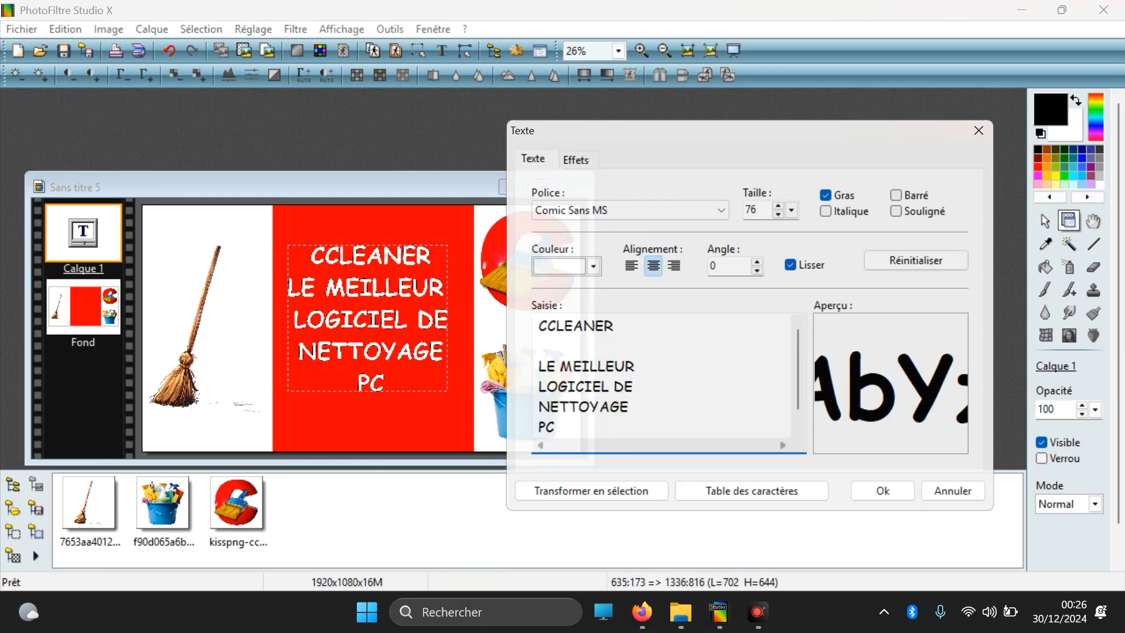
key(Down)
key(End)
key(Return)
key(Down)
key(End)
key(Return)
key(Down)
key(End)
key(Return)
click(859, 494)
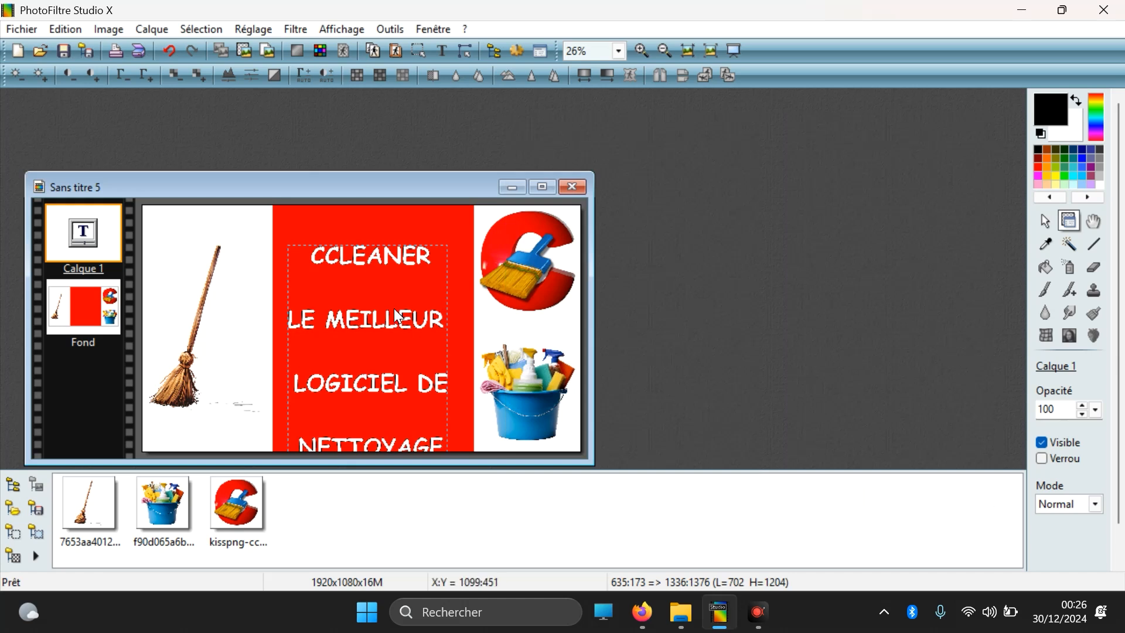
drag(389, 322, 390, 286)
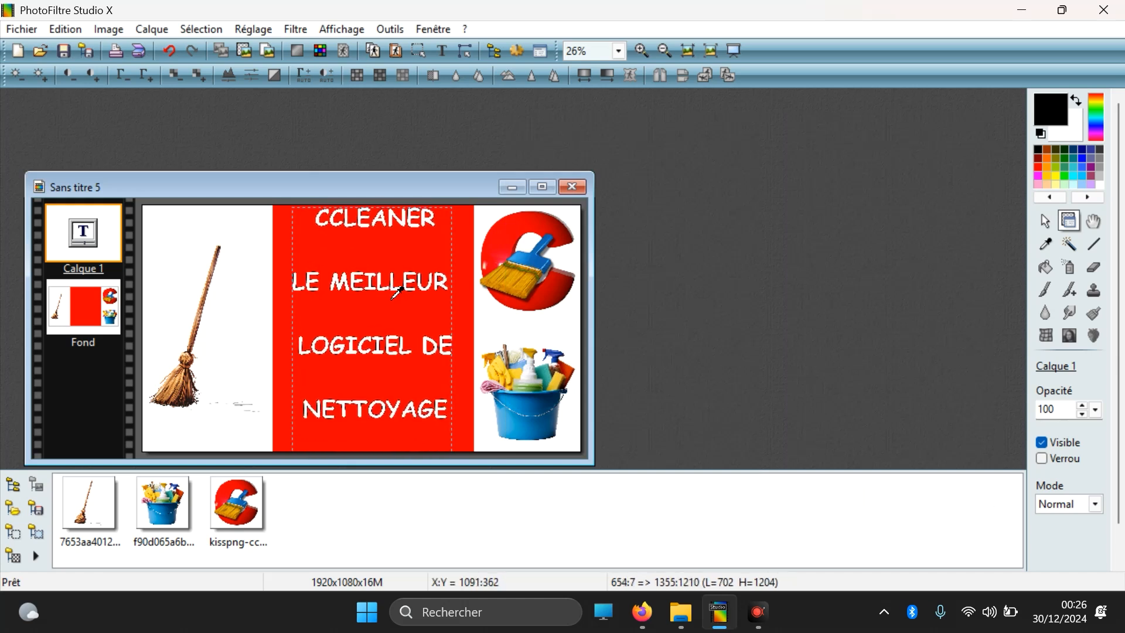
- Reduce the text size to 70
double_click(394, 290)
click(777, 215)
click(778, 214)
click(777, 214)
click(778, 214)
click(777, 215)
click(778, 215)
click(889, 489)
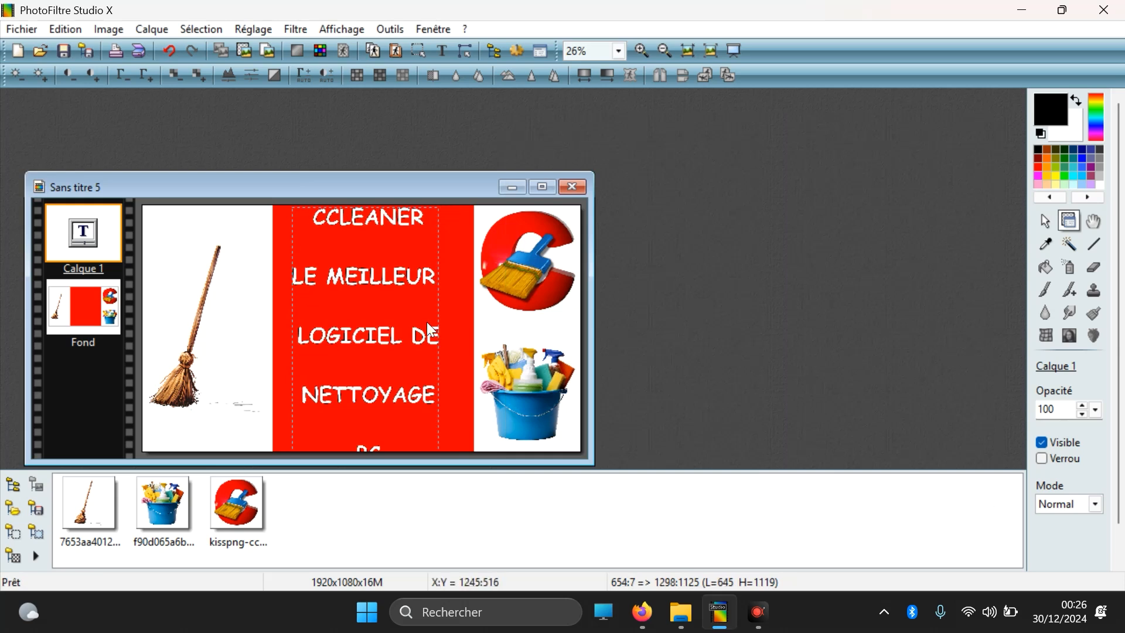
- Reduce the text size to 63, centre the text block on the red band, and return to the background layer
double_click(416, 282)
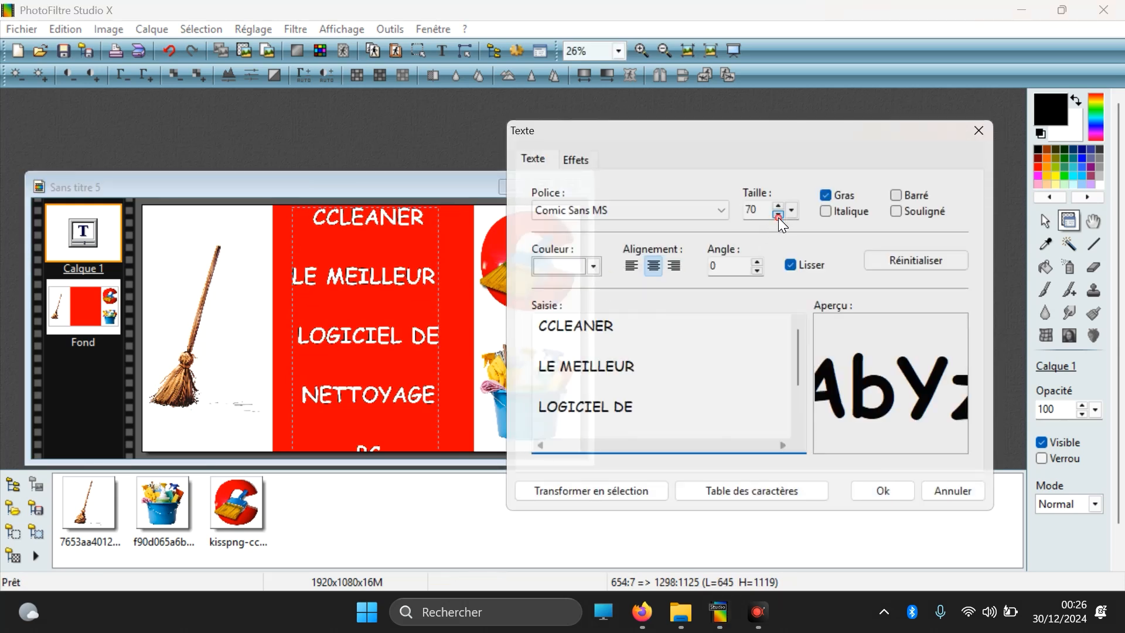
click(778, 214)
click(779, 214)
click(779, 215)
click(778, 215)
click(779, 214)
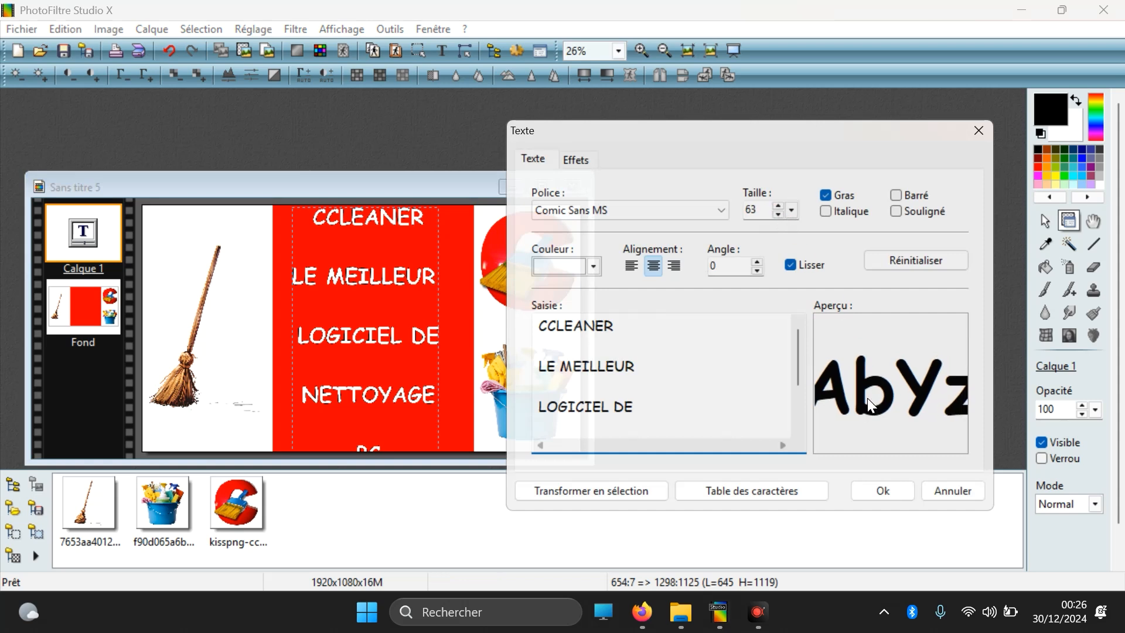
click(884, 490)
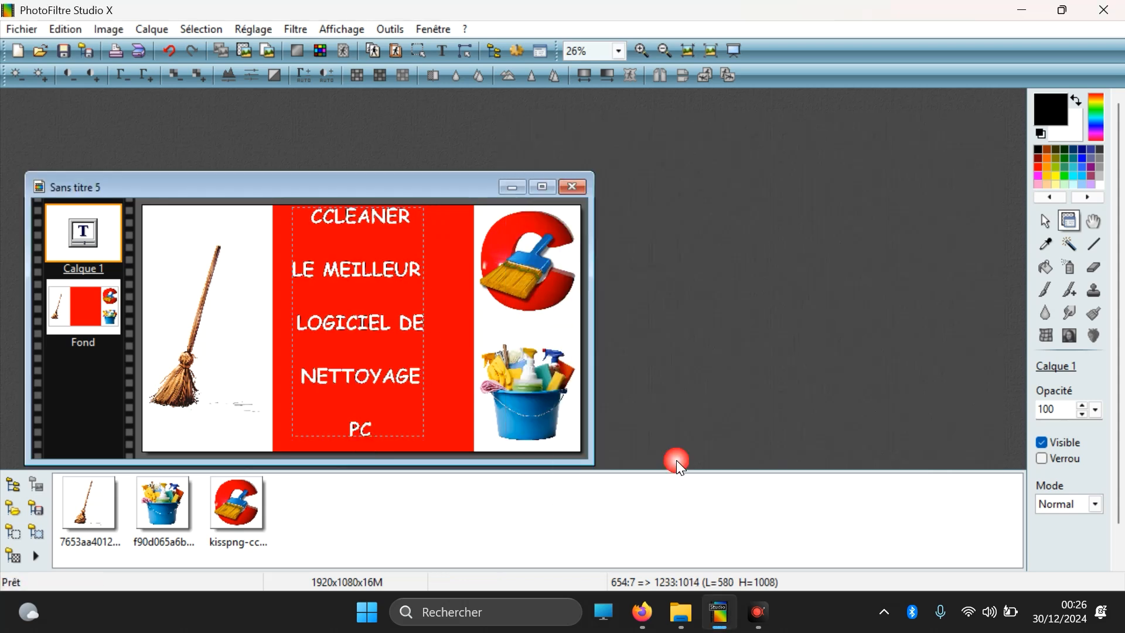
click(380, 371)
drag(378, 372, 388, 376)
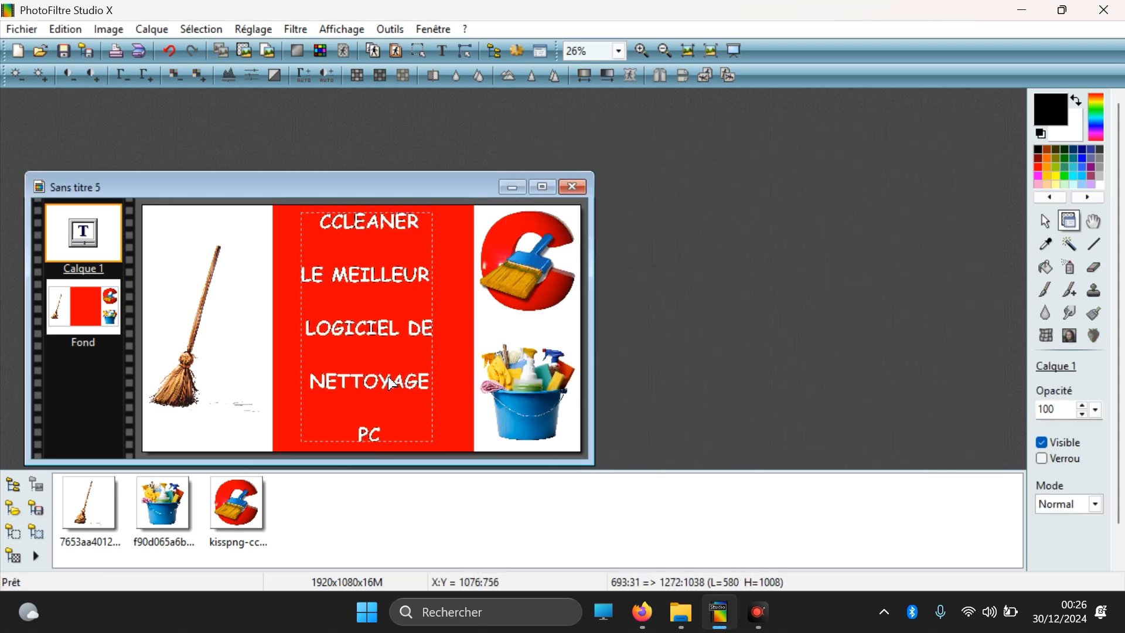
click(455, 365)
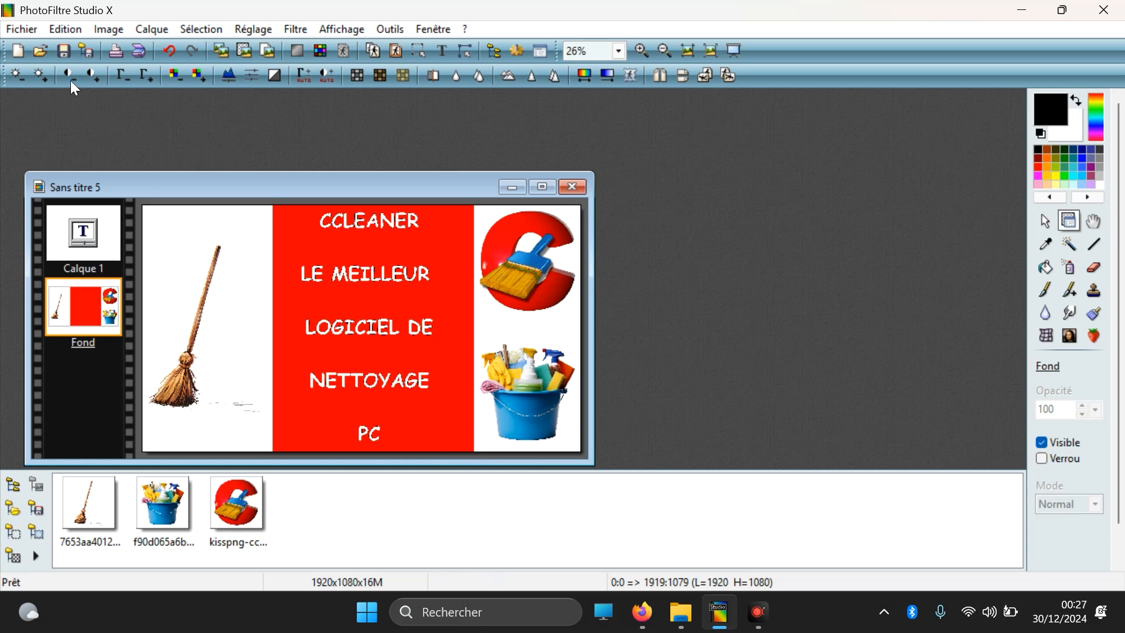
- Save the image as Sans titre 5.jpg in the Images folder, in standard JPEG format with compression 90, accepting the loss of layers
click(8, 29)
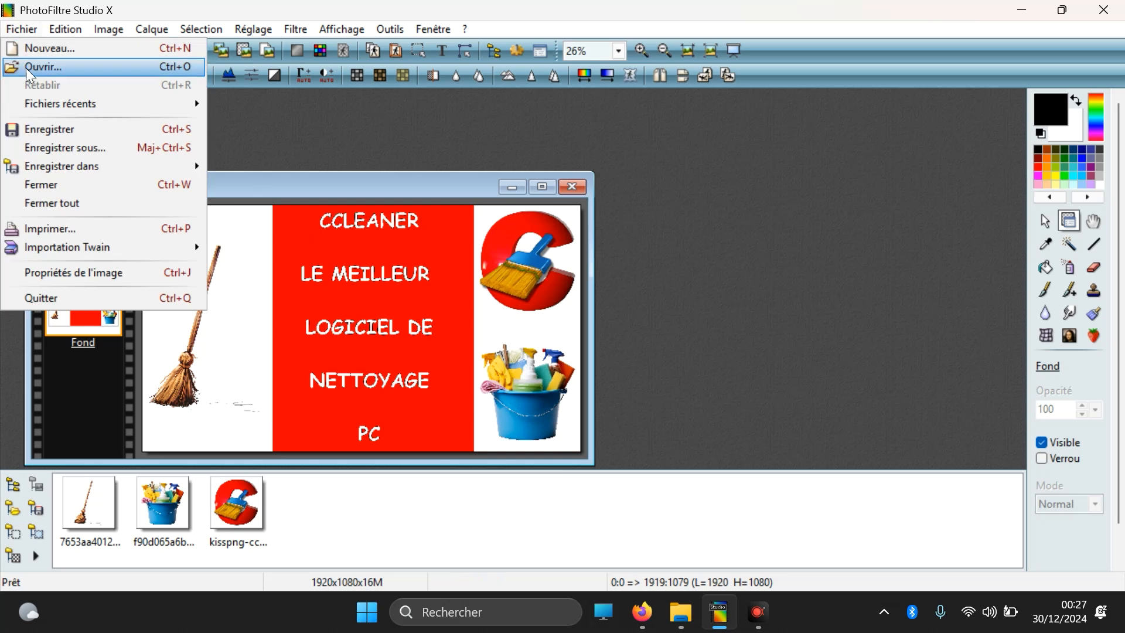
click(46, 149)
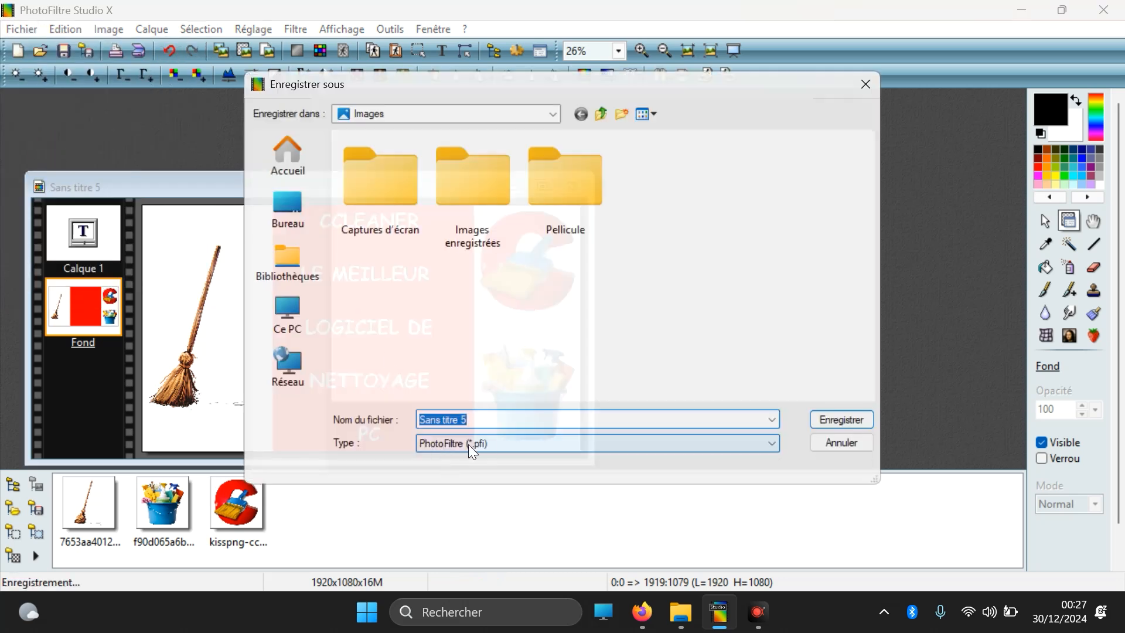
click(484, 444)
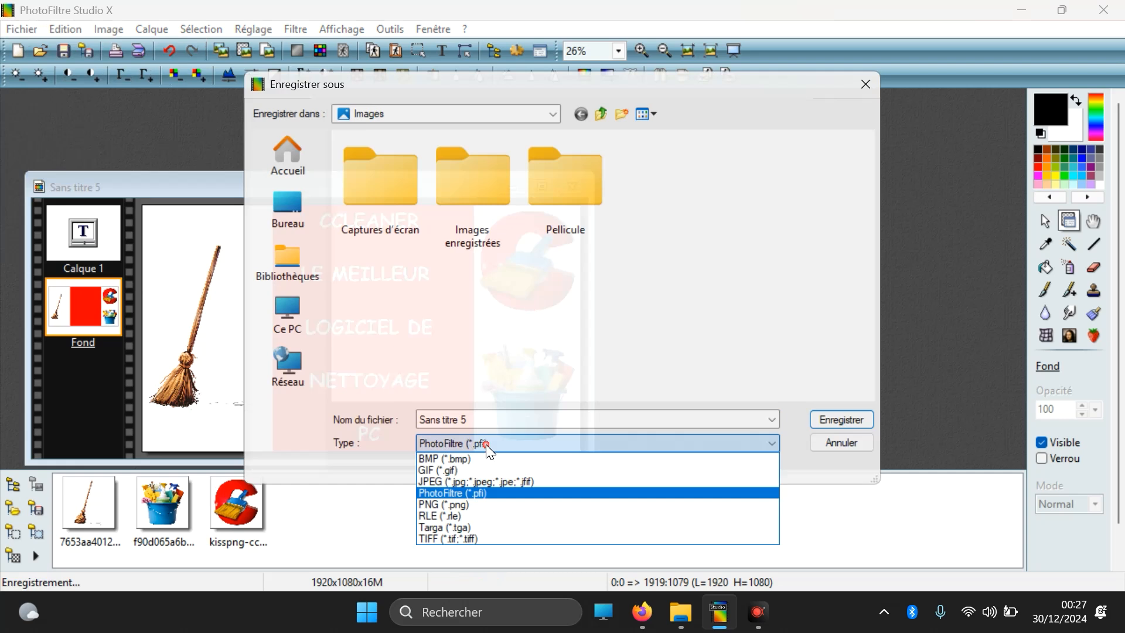
click(478, 482)
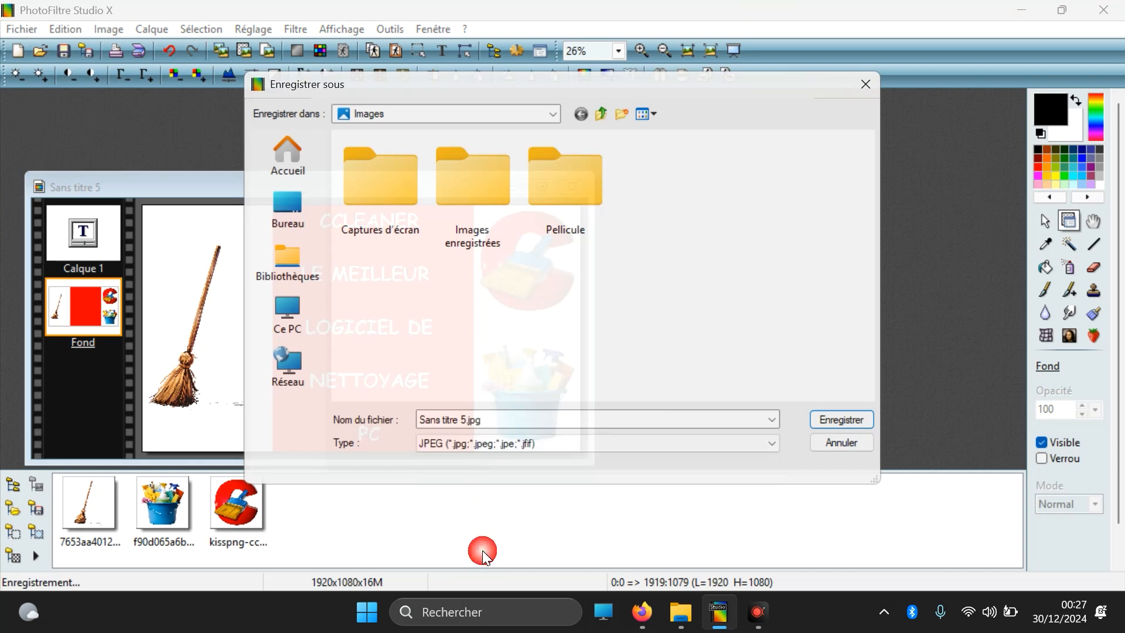
click(852, 419)
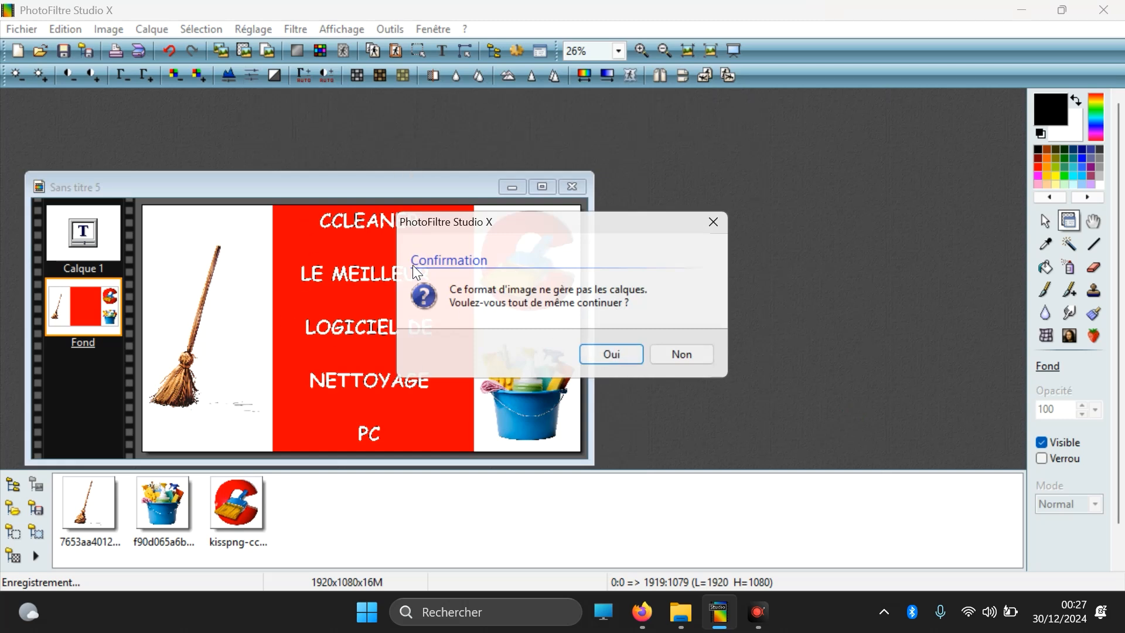
click(616, 356)
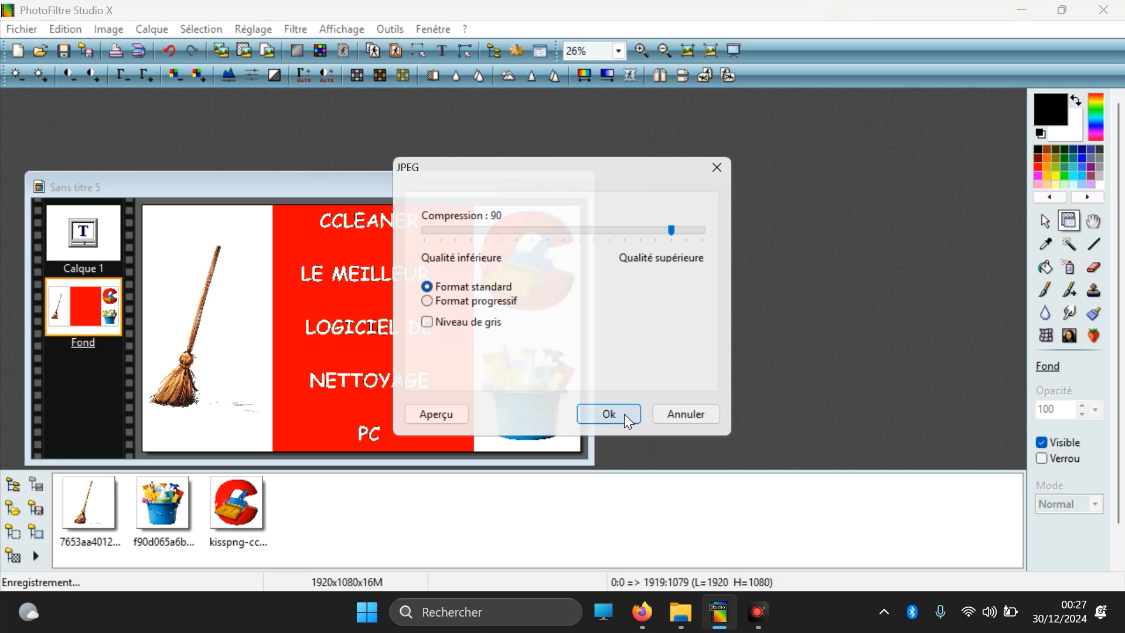
click(624, 414)
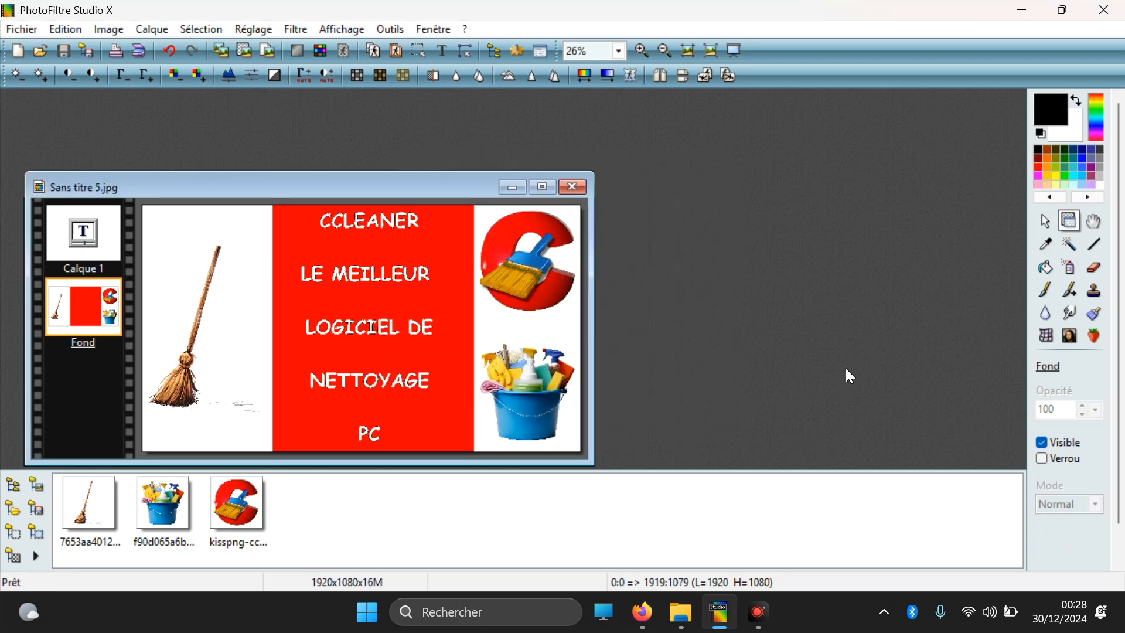
right_click(788, 321)
click(739, 293)
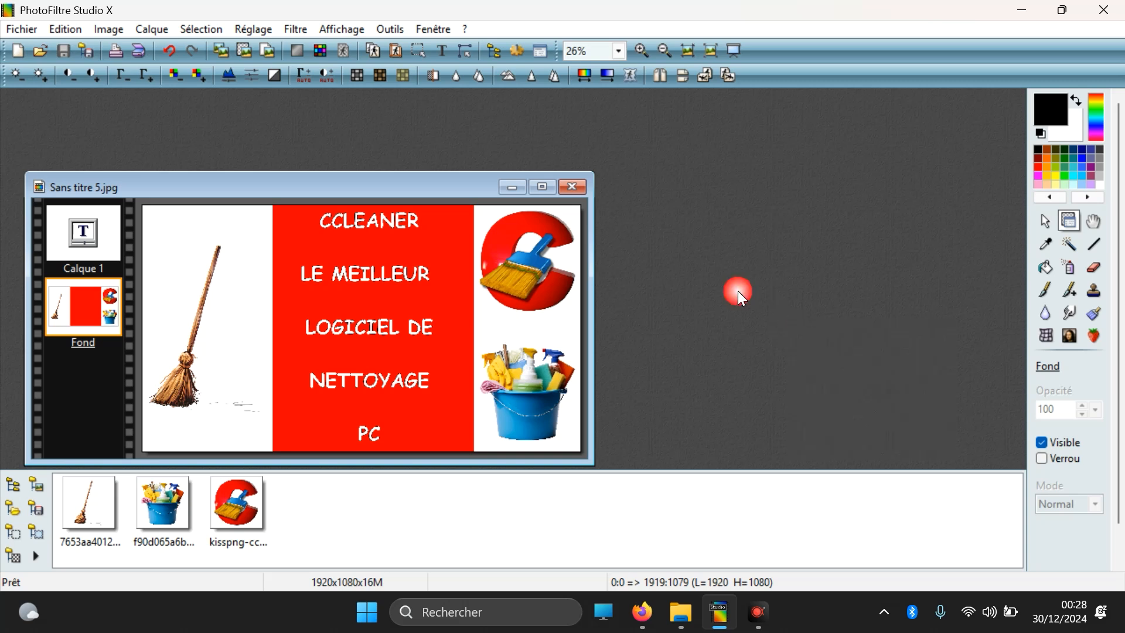